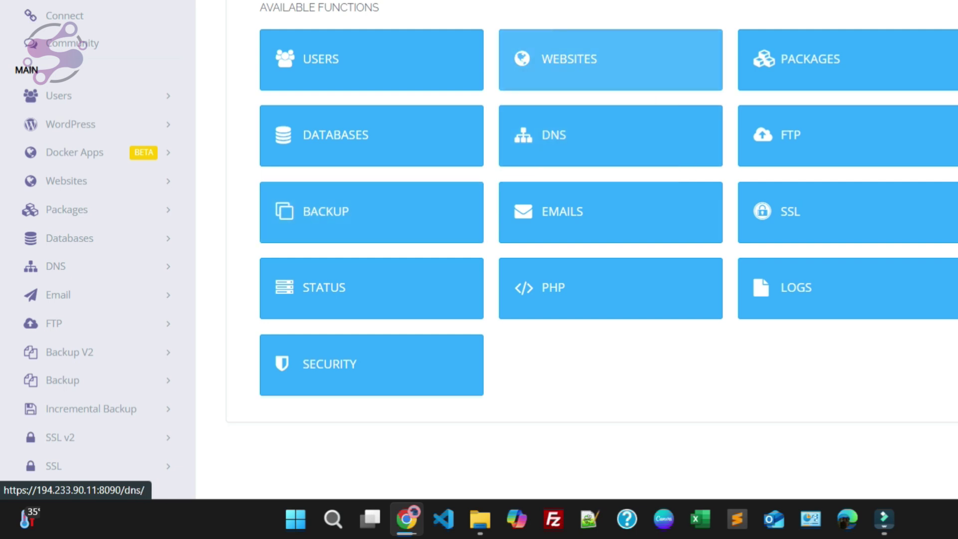
Open the form for creating a website and choose admin_Plan10GB as the package.
{"action": "left_click", "coordinate": [99, 180]}
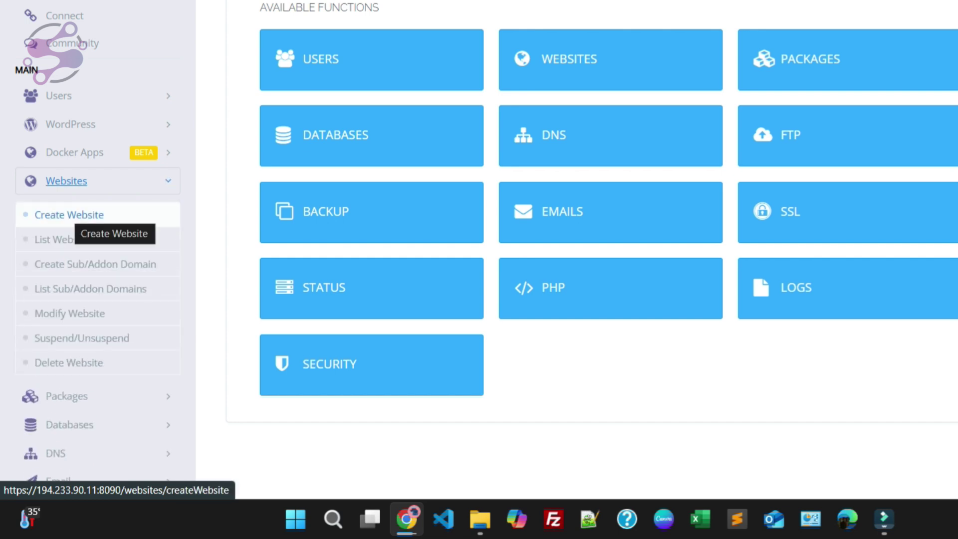
{"action": "left_click", "coordinate": [70, 215]}
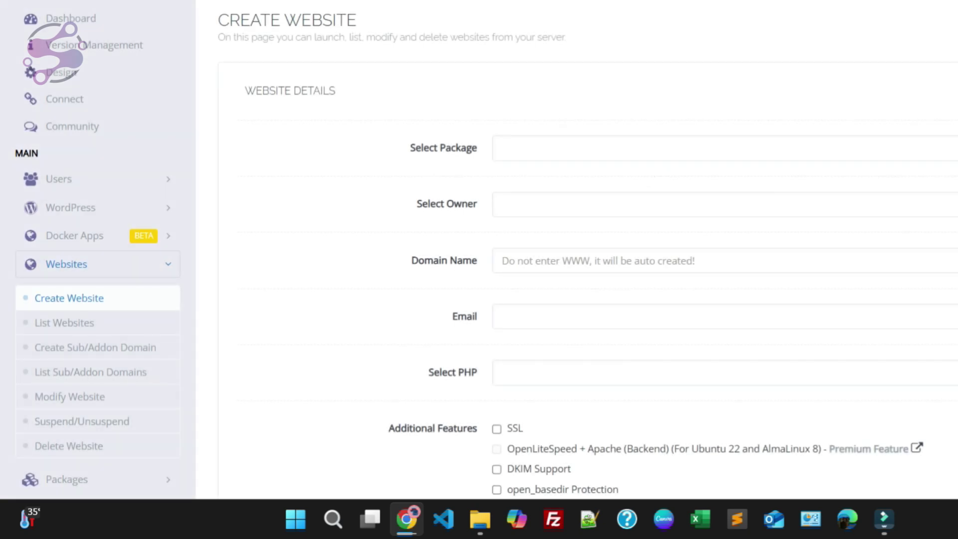
{"action": "left_click", "coordinate": [724, 148]}
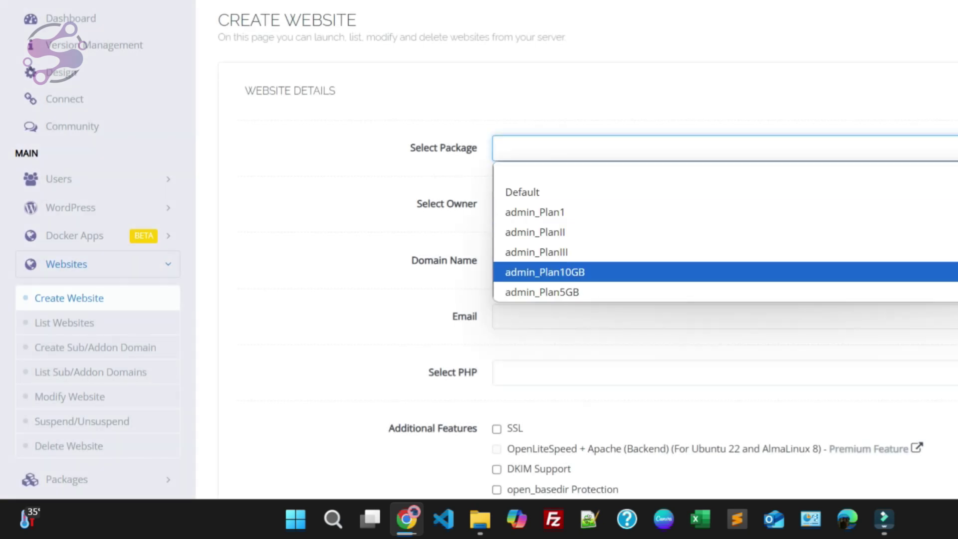
{"action": "left_click", "coordinate": [724, 272]}
Set the new website's owner to admin and its domain name to shekztech.com.
{"action": "scroll", "coordinate": [723, 250], "scroll_direction": "down", "scroll_amount": 1}
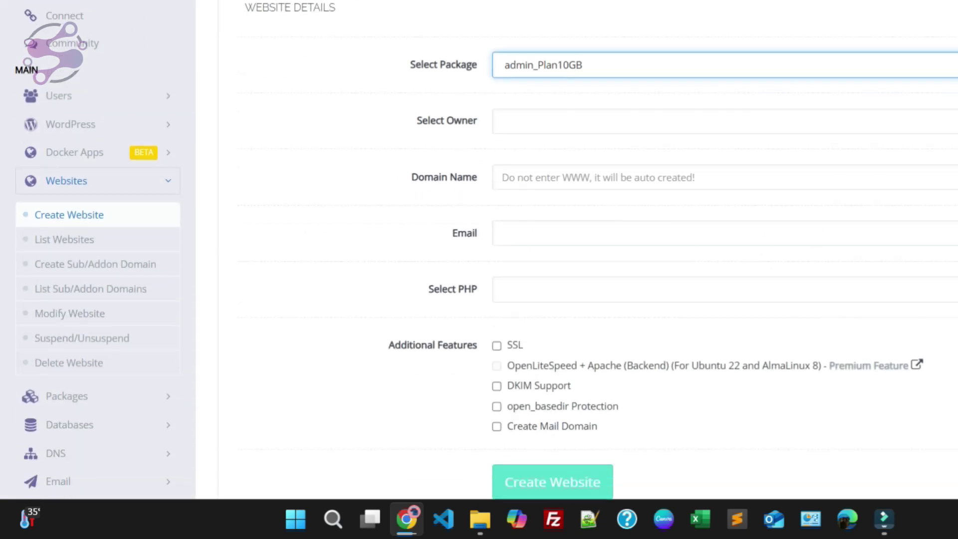
{"action": "left_click", "coordinate": [724, 121]}
{"action": "left_click", "coordinate": [520, 225]}
{"action": "left_click", "coordinate": [517, 181]}
{"action": "type", "text": "shekztech.com"}
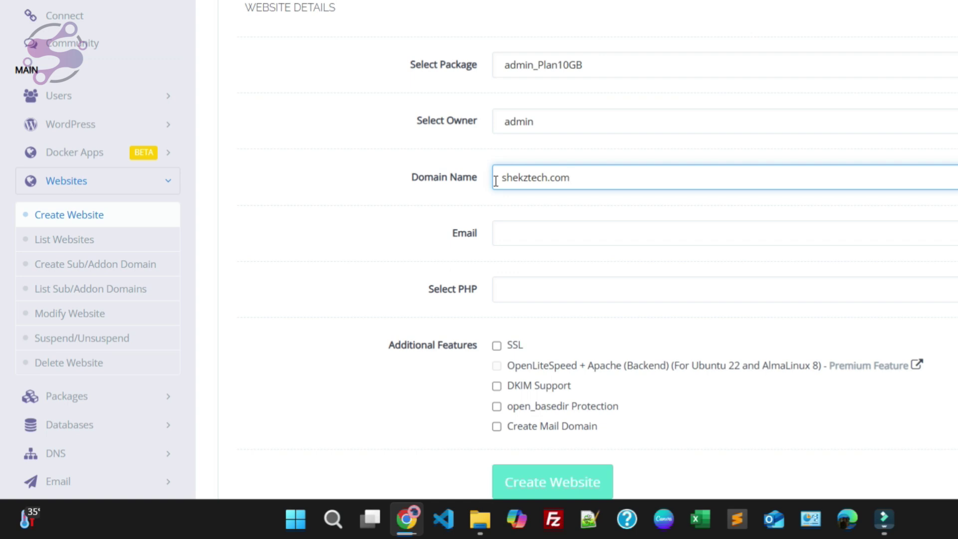
Fill in the website's contact e-mail and select PHP 8.1.
{"action": "left_click", "coordinate": [553, 233]}
{"action": "key", "text": "Down"}
{"action": "key", "text": "Return"}
{"action": "scroll", "coordinate": [573, 250], "scroll_direction": "down", "scroll_amount": 3}
{"action": "left_click", "coordinate": [723, 122]}
{"action": "key", "text": "Return"}
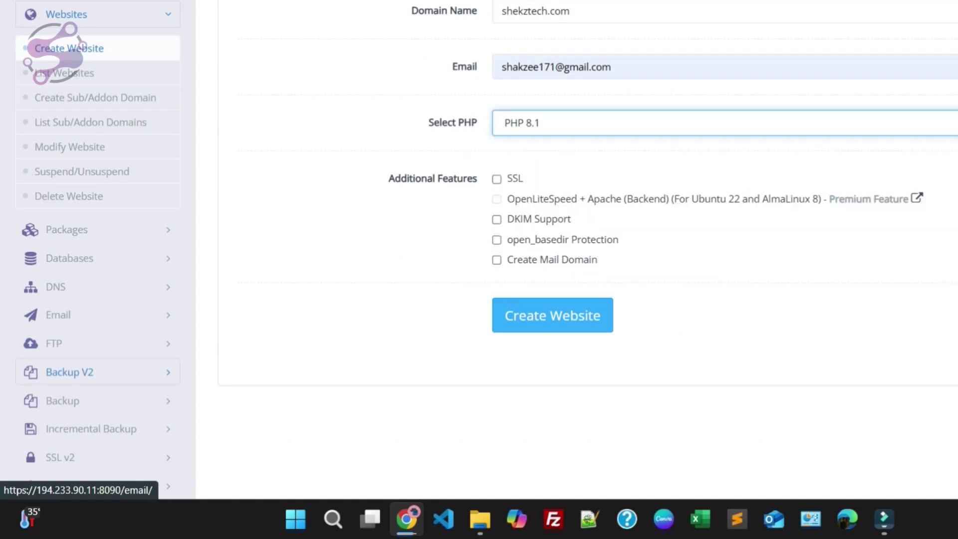
Enable SSL, DKIM Support, open_basedir Protection and Create Mail Domain, and create the website.
{"action": "left_click", "coordinate": [497, 179]}
{"action": "left_click", "coordinate": [497, 219]}
{"action": "left_click", "coordinate": [496, 260]}
{"action": "left_click", "coordinate": [497, 240]}
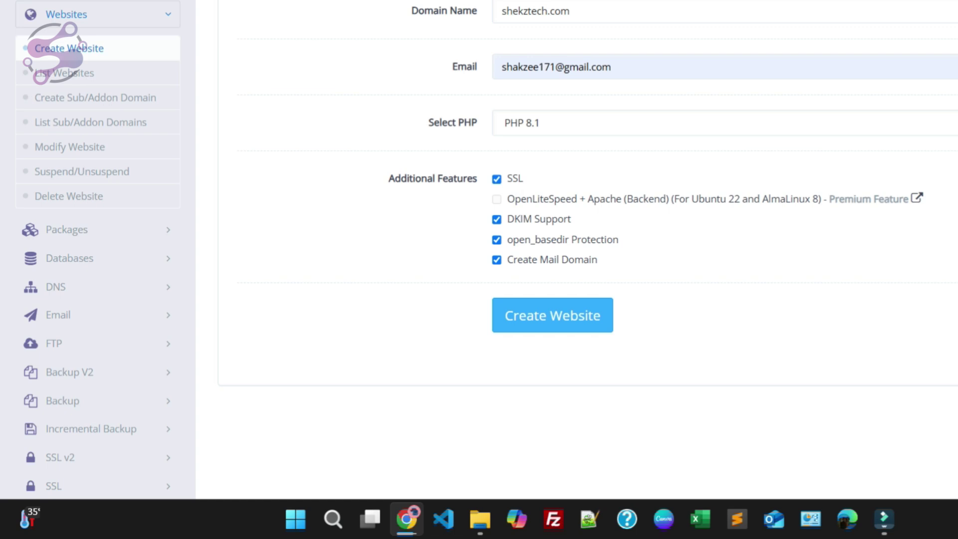
{"action": "left_click", "coordinate": [552, 315]}
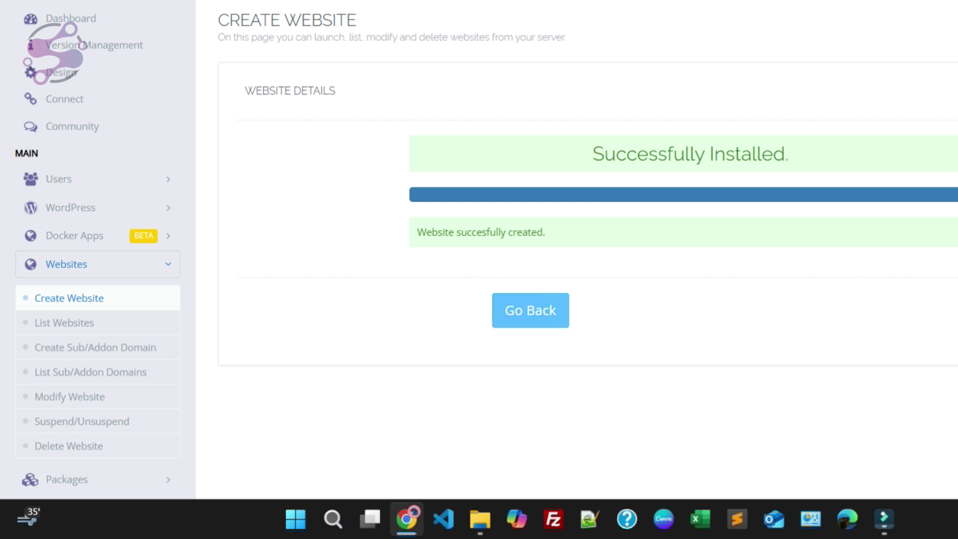
Search the website list for shekztech and open the management page of shekztech.com.
{"action": "left_click", "coordinate": [531, 310]}
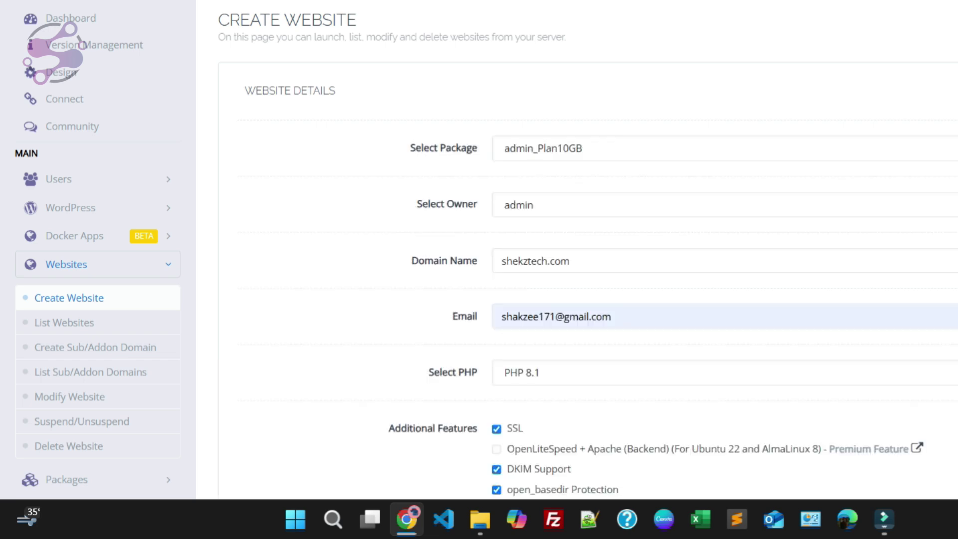
{"action": "scroll", "coordinate": [30, 263], "scroll_direction": "down", "scroll_amount": 2}
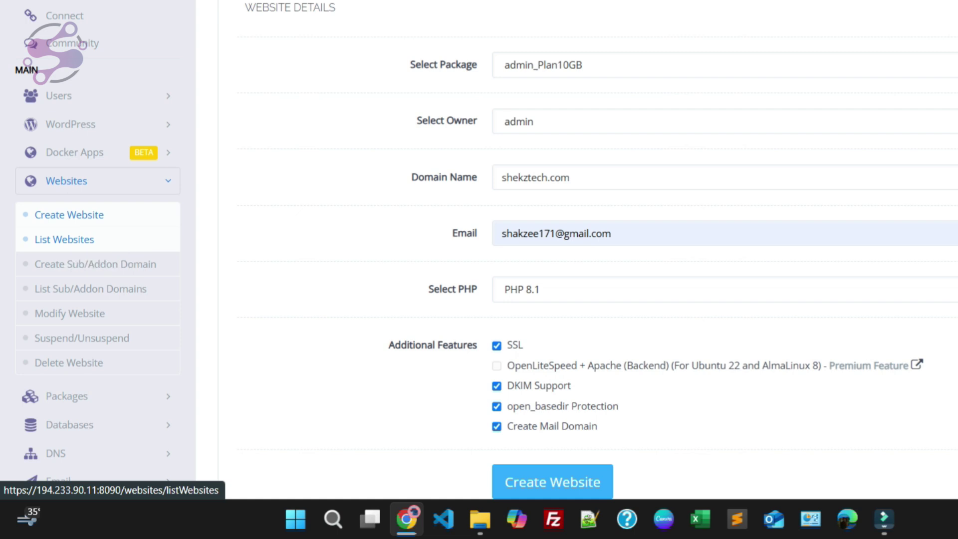
{"action": "left_click", "coordinate": [63, 240]}
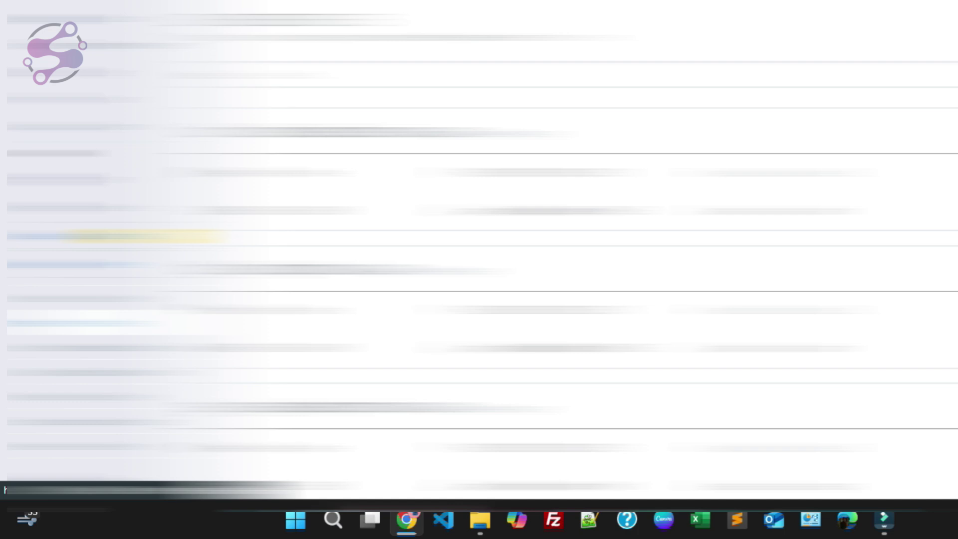
{"action": "key", "text": "ctrl+f"}
{"action": "type", "text": "shekztech"}
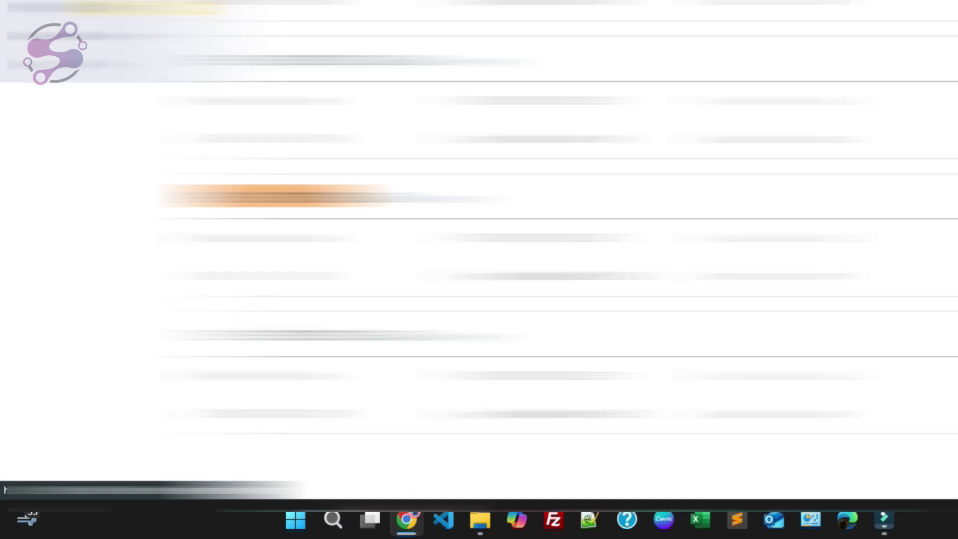
{"action": "key", "text": "Escape"}
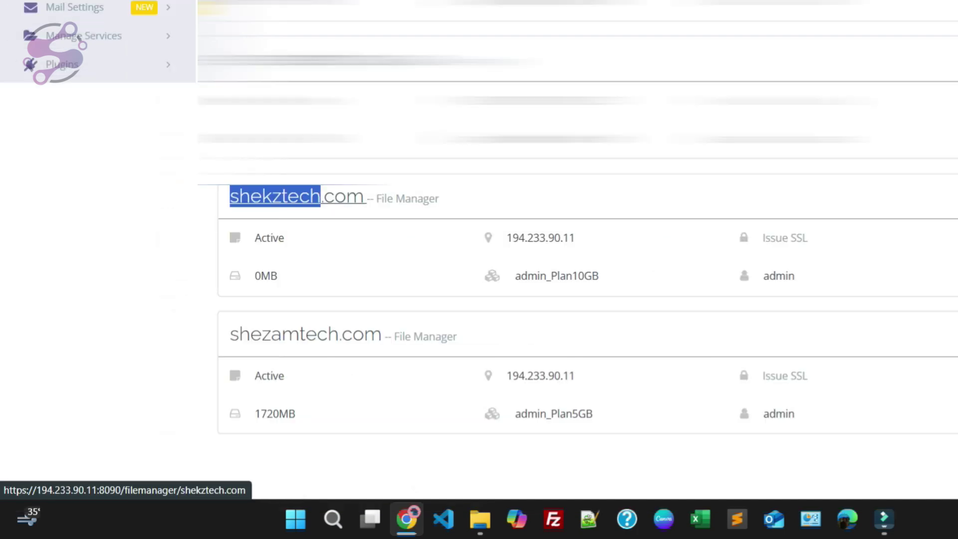
{"action": "key", "text": "Tab"}
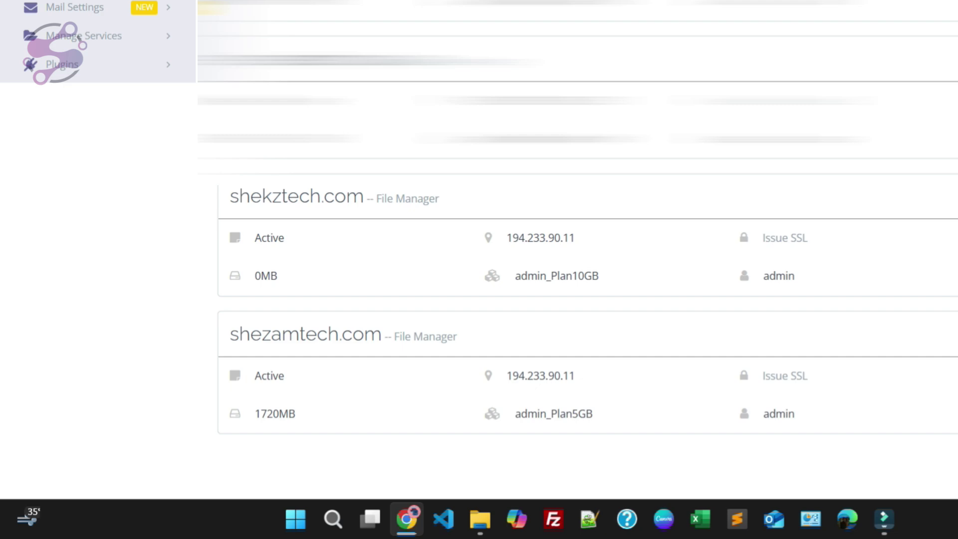
{"action": "key", "text": "Tab"}
{"action": "key", "text": "Return"}
Look through the management page of shekztech.com, covering resource usage, configurations, files, email marketing and the application installer.
{"action": "scroll", "coordinate": [479, 249], "scroll_direction": "down", "scroll_amount": 5}
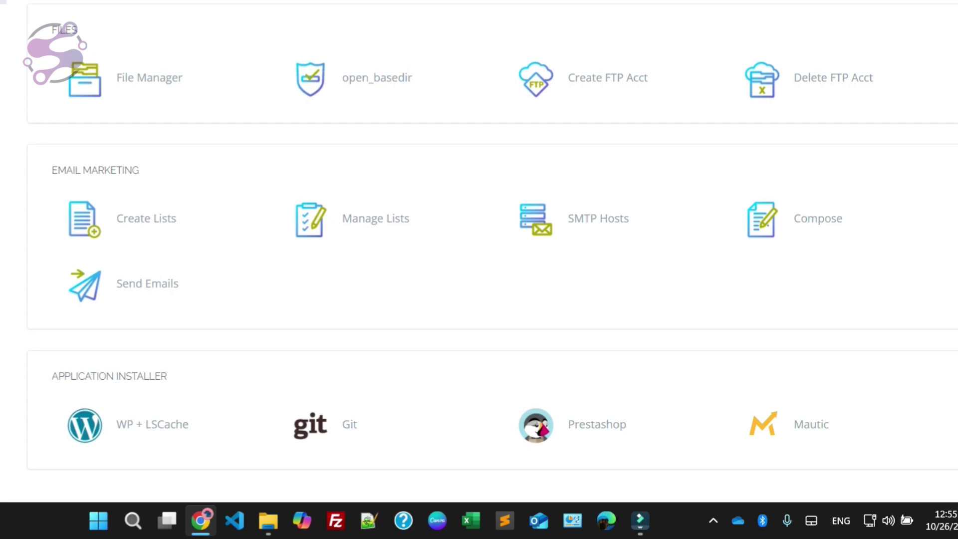
{"action": "scroll", "coordinate": [479, 250], "scroll_direction": "up", "scroll_amount": 10}
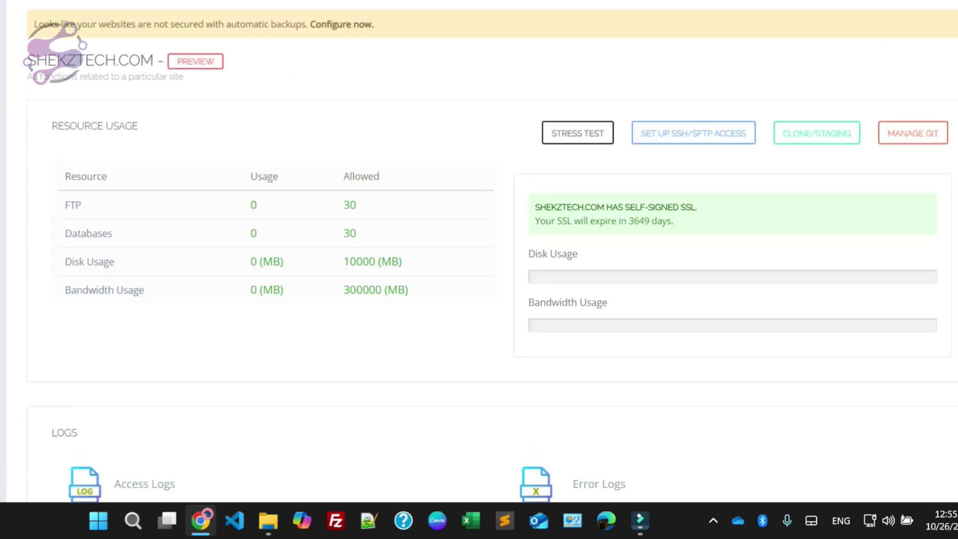
{"action": "scroll", "coordinate": [479, 249], "scroll_direction": "down", "scroll_amount": 10}
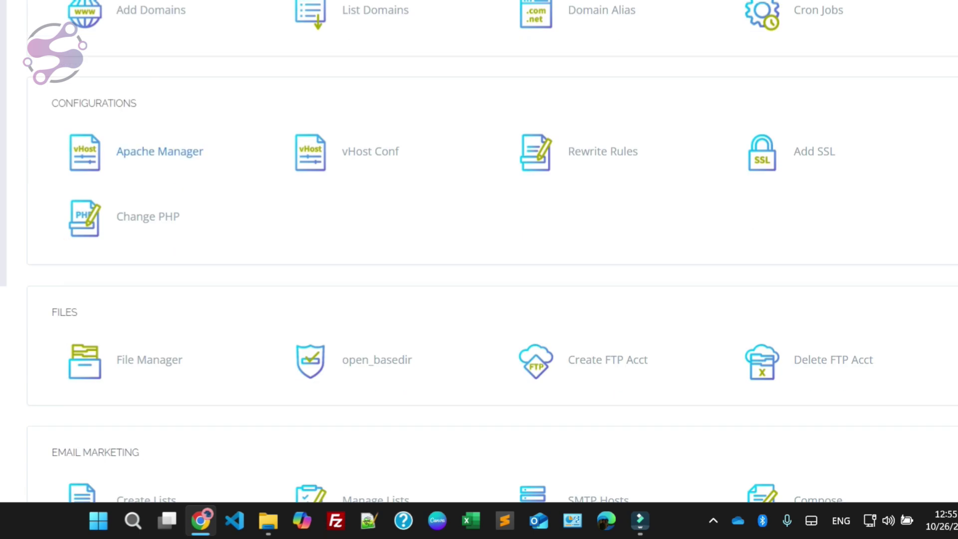
{"action": "scroll", "coordinate": [150, 212], "scroll_direction": "down", "scroll_amount": 3}
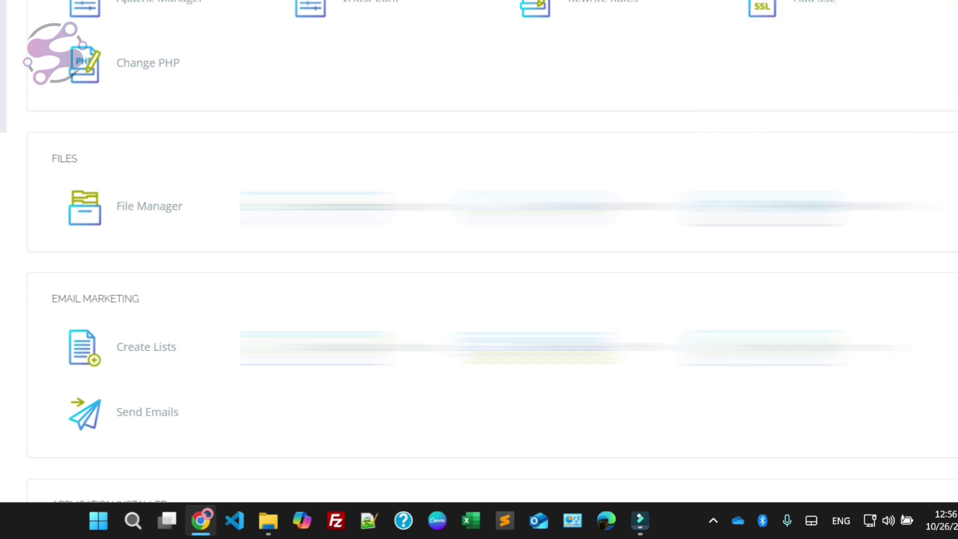
{"action": "scroll", "coordinate": [479, 240], "scroll_direction": "down", "scroll_amount": 3}
{"action": "scroll", "coordinate": [479, 250], "scroll_direction": "up", "scroll_amount": 10}
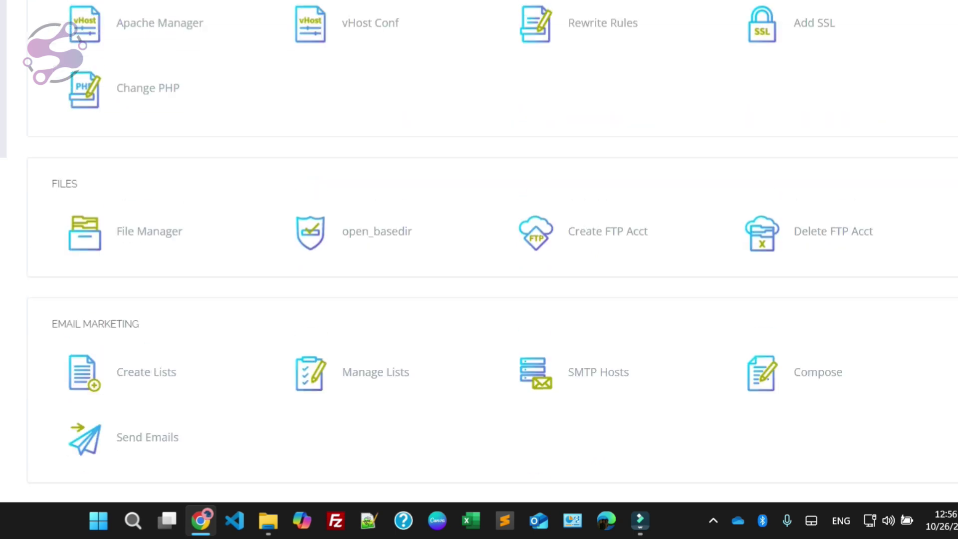
{"action": "scroll", "coordinate": [150, 265], "scroll_direction": "up", "scroll_amount": 3}
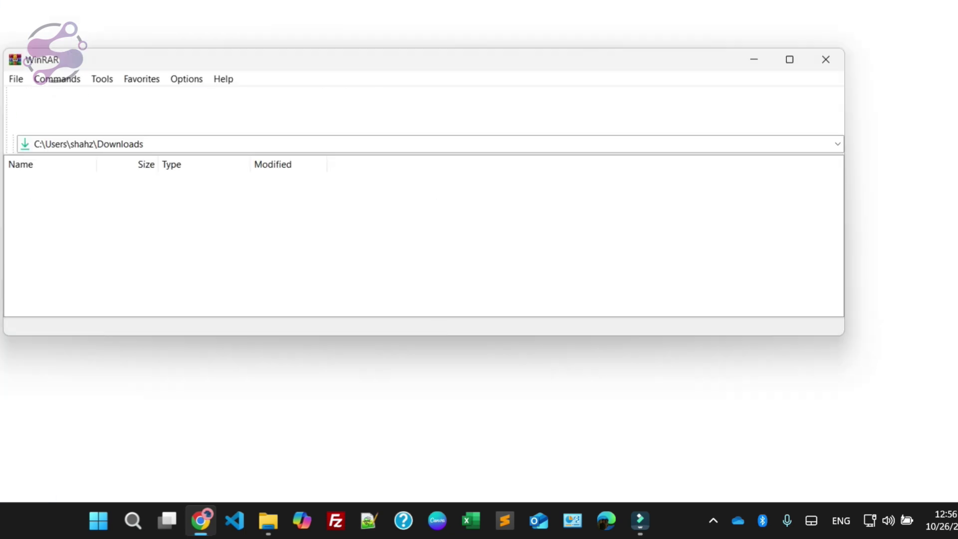
Close the WinRAR window and select shekztech.com as the website for the new database.
{"action": "left_click", "coordinate": [826, 60]}
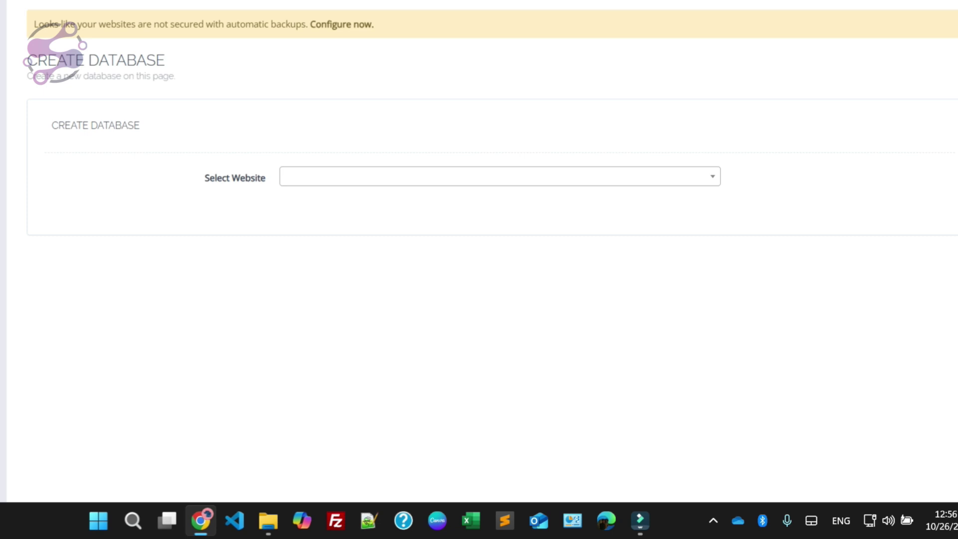
{"action": "left_click", "coordinate": [500, 177]}
{"action": "type", "text": "cy"}
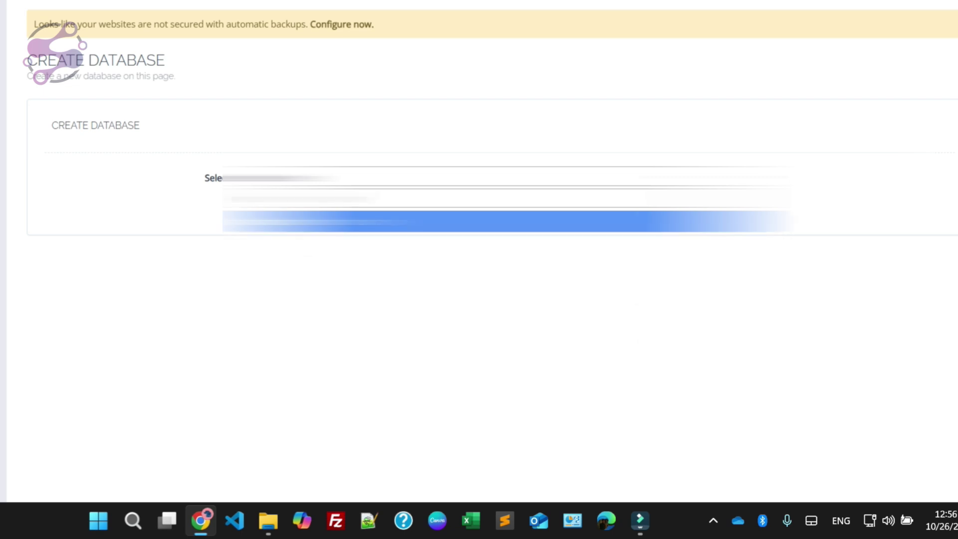
{"action": "key", "text": "Return"}
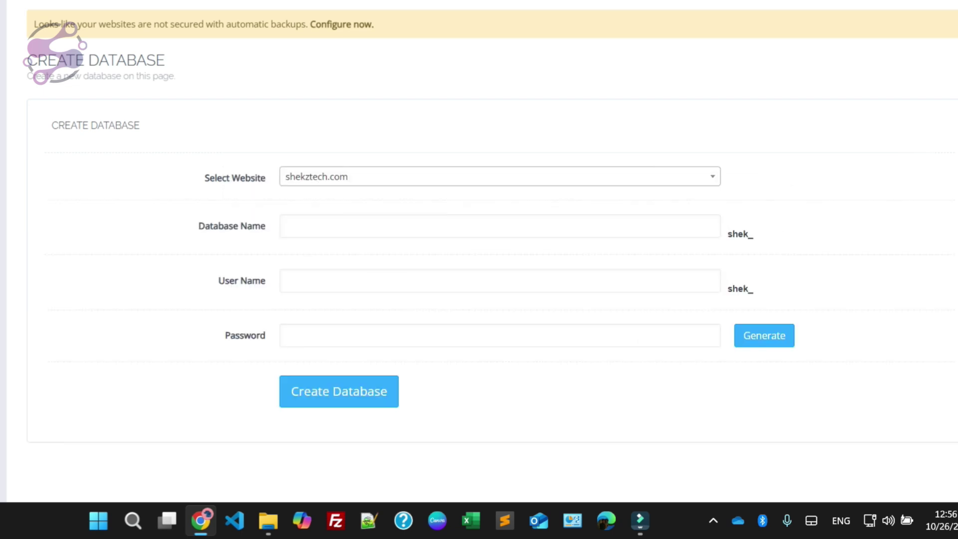
{"action": "left_click", "coordinate": [372, 232]}
{"action": "type", "text": "maio"}
{"action": "key", "text": "BackSpace"}
{"action": "key", "text": "BackSpace"}
{"action": "key", "text": "BackSpace"}
{"action": "key", "text": "BackSpace"}
{"action": "type", "text": "mai"}
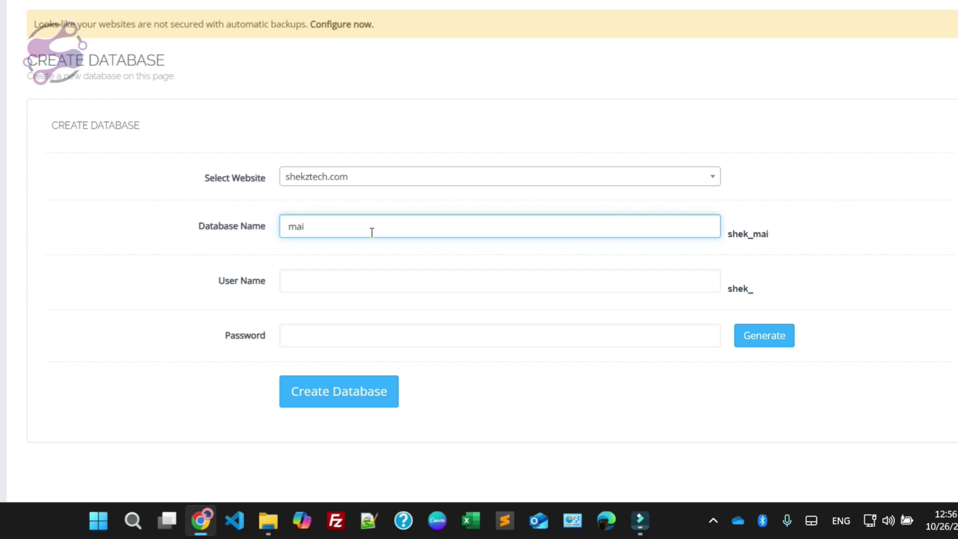
Check the SQL backup file names in File Explorer and set the new database's name to laravel.
{"action": "left_click", "coordinate": [268, 521]}
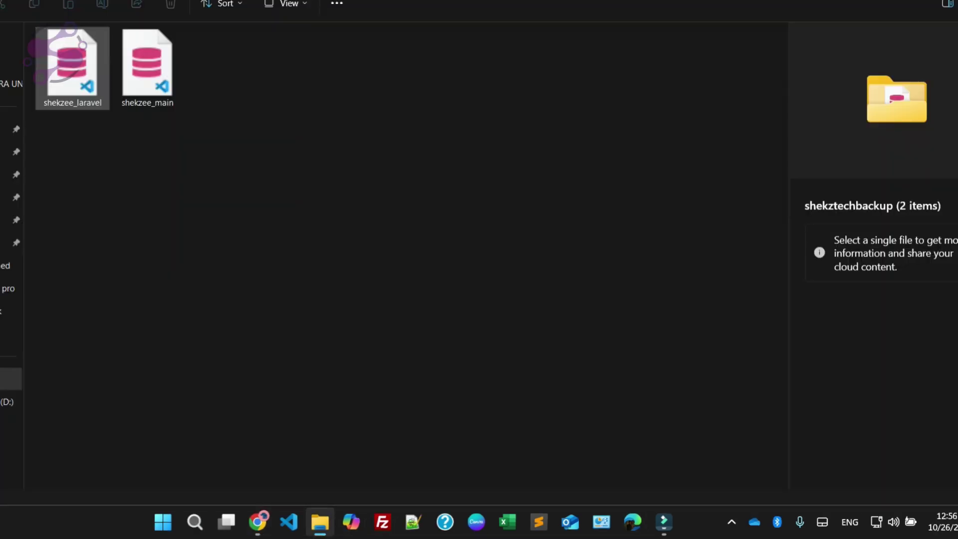
{"action": "key", "text": "alt+Tab"}
{"action": "key", "text": "BackSpace"}
{"action": "key", "text": "BackSpace"}
{"action": "key", "text": "BackSpace"}
{"action": "type", "text": "laravel"}
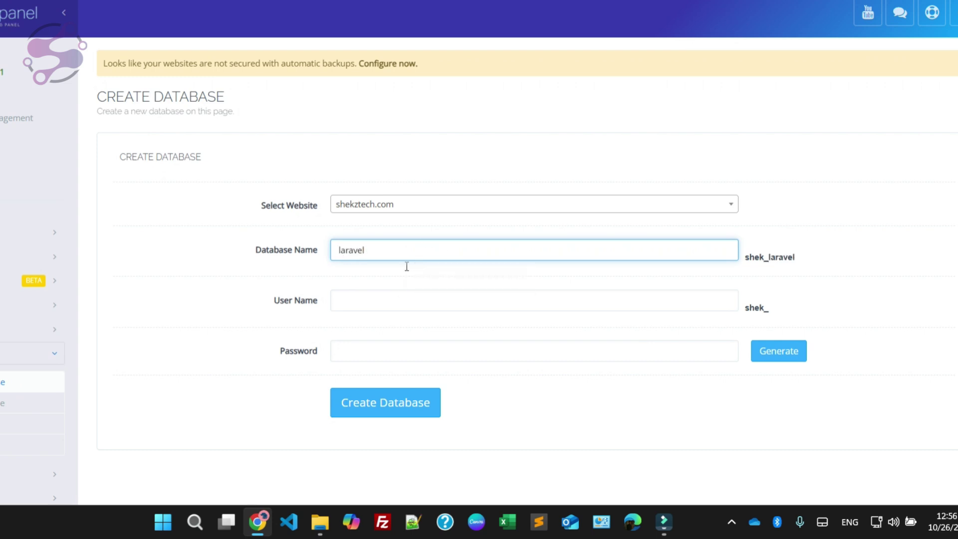
Enter laravel as the database's user name.
{"action": "left_click", "coordinate": [360, 303]}
{"action": "type", "text": "laravel"}
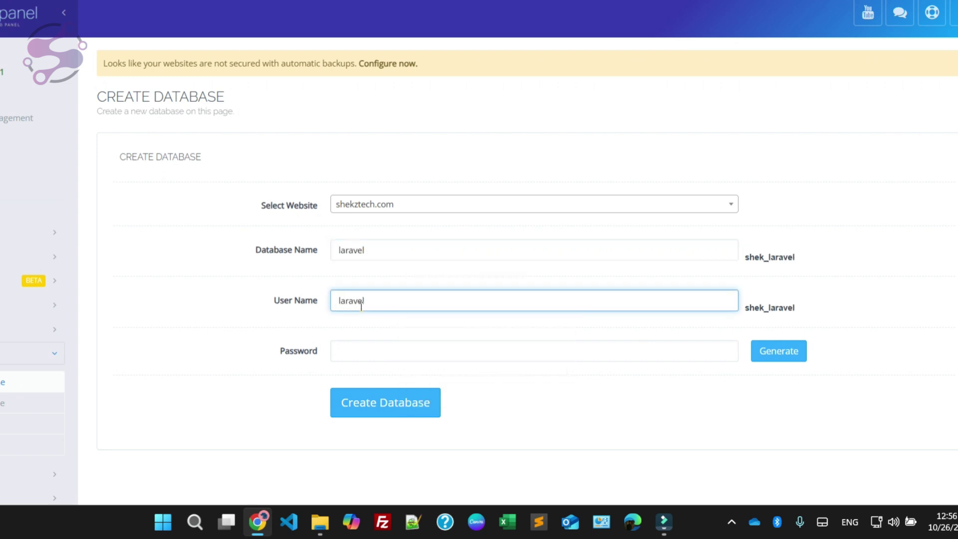
{"action": "left_click", "coordinate": [369, 360]}
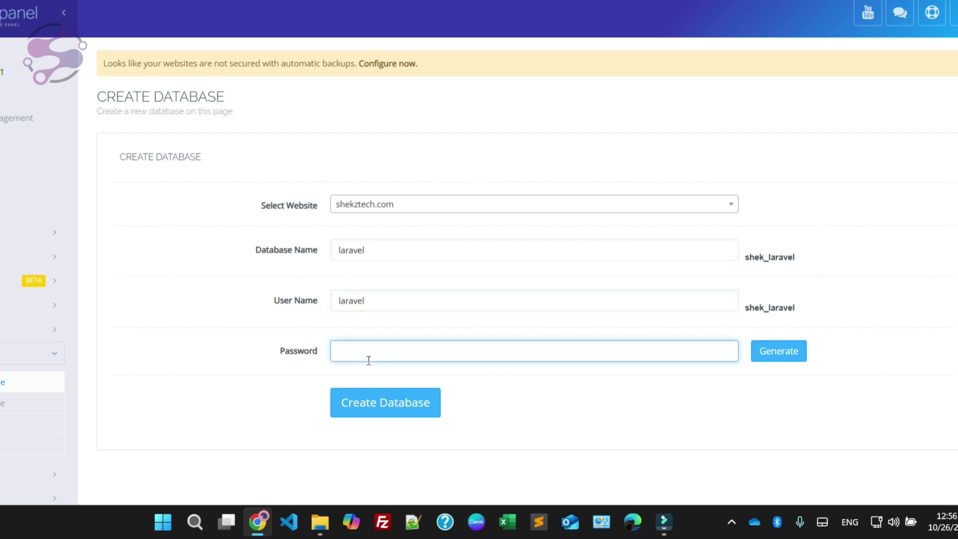
{"action": "left_click", "coordinate": [372, 301]}
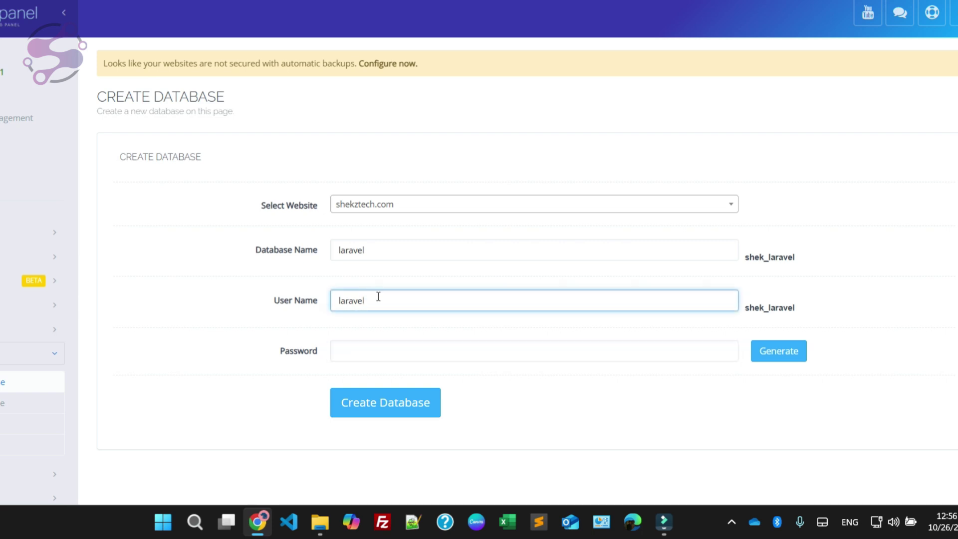
Generate a password for the database user, copy it and apply it to the password field.
{"action": "left_click", "coordinate": [360, 345]}
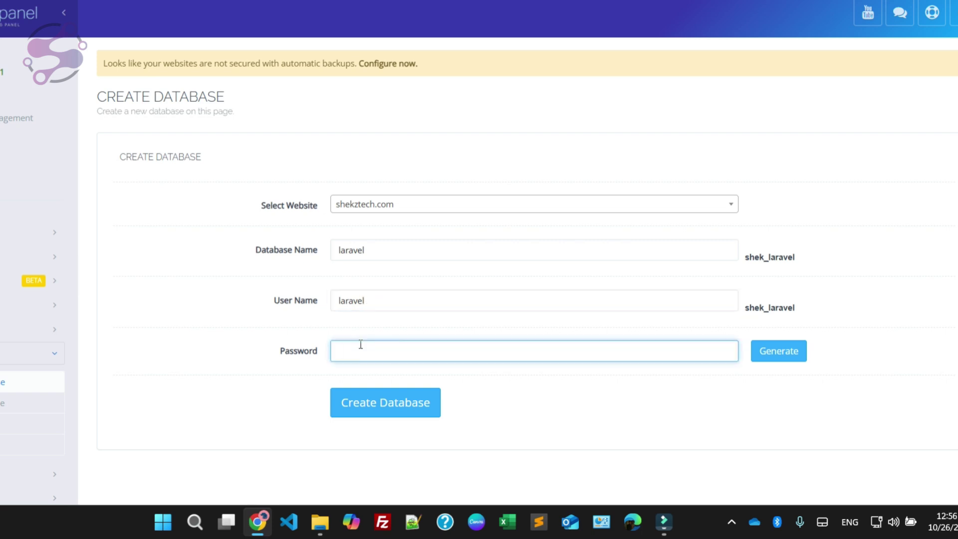
{"action": "left_click", "coordinate": [779, 350]}
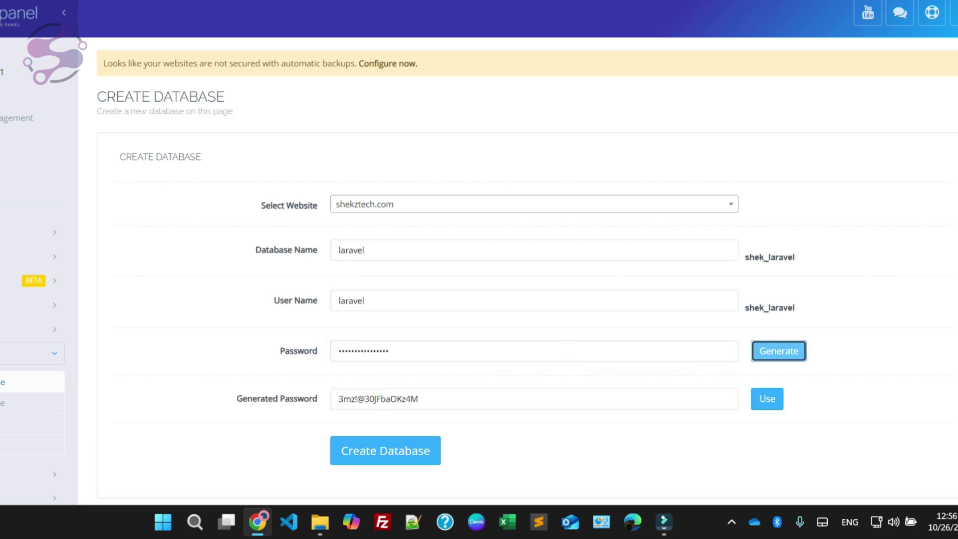
{"action": "triple_click", "coordinate": [588, 395]}
{"action": "key", "text": "ctrl+c"}
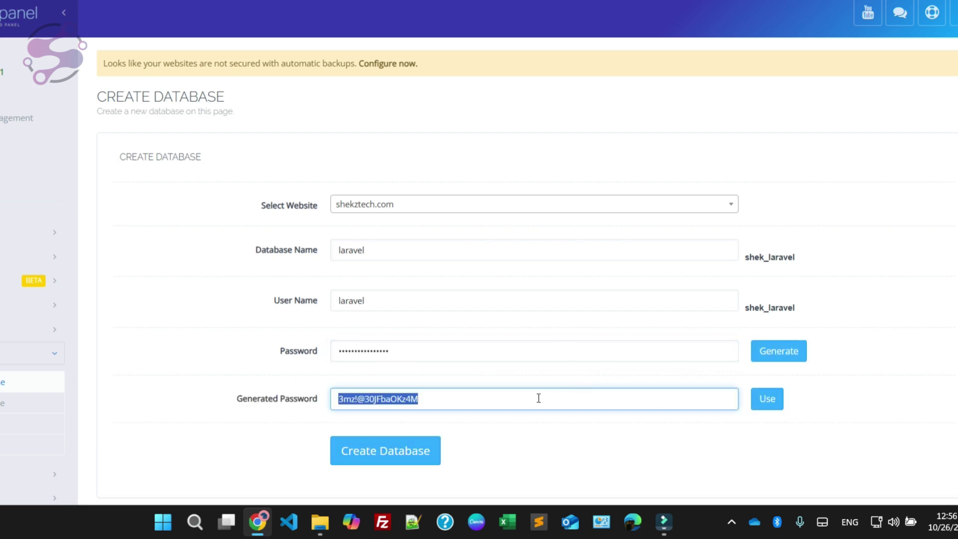
{"action": "left_click", "coordinate": [767, 399]}
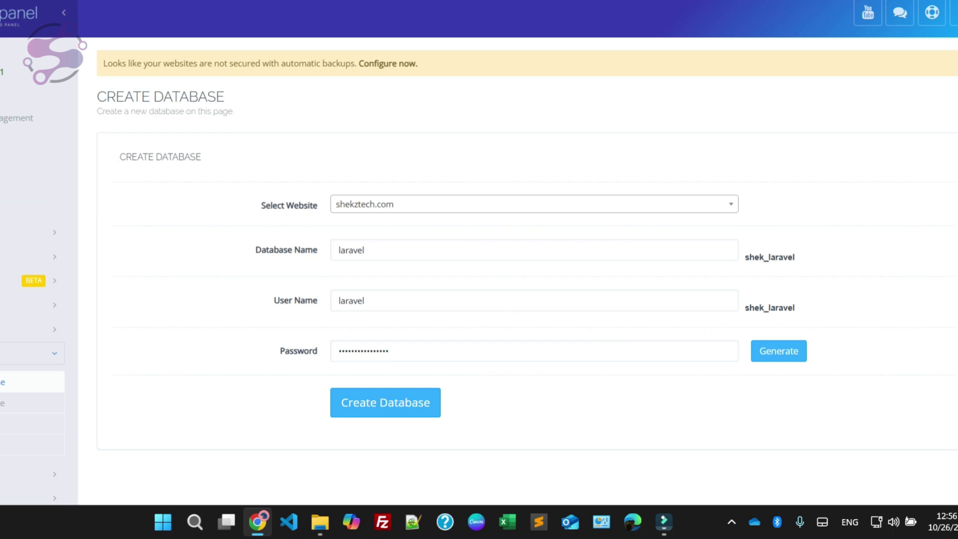
Switch to the Notepad++ notes and add a "database" heading with a "databasename:" label below it.
{"action": "left_click", "coordinate": [414, 522]}
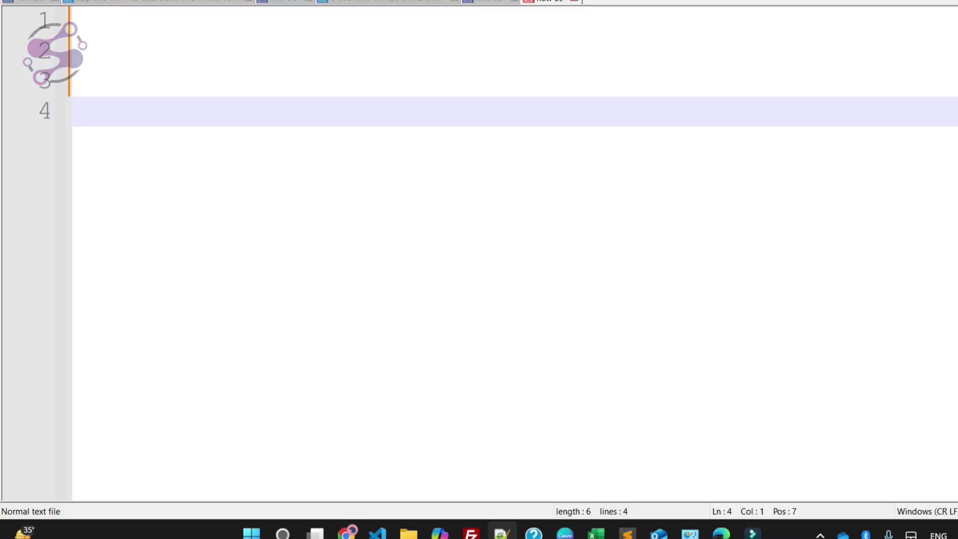
{"action": "type", "text": "database"}
{"action": "key", "text": "Return"}
{"action": "key", "text": "Return"}
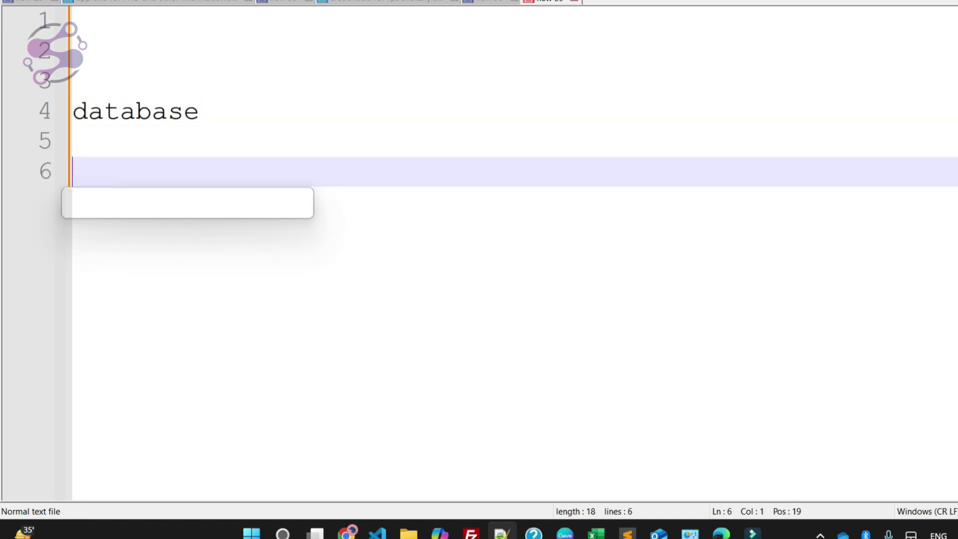
{"action": "type", "text": "databasn"}
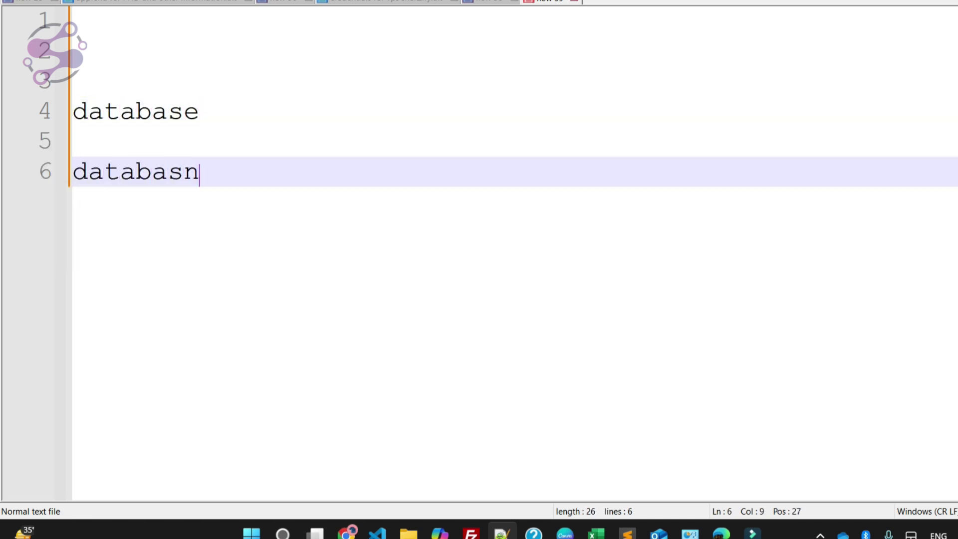
{"action": "type", "text": "ame"}
{"action": "key", "text": "BackSpace"}
{"action": "key", "text": "BackSpace"}
{"action": "key", "text": "BackSpace"}
{"action": "key", "text": "BackSpace"}
{"action": "type", "text": "en"}
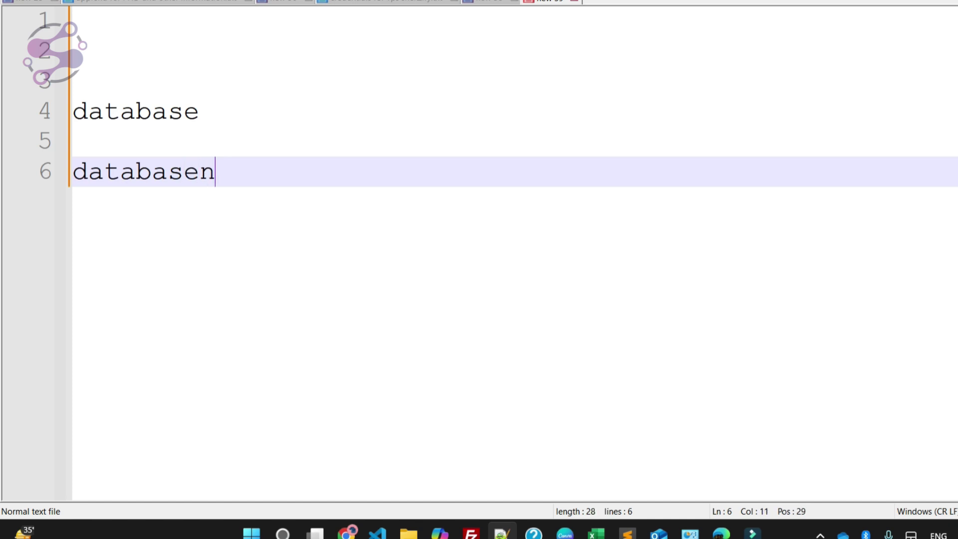
{"action": "type", "text": "ame:"}
{"action": "key", "text": "Return"}
Add "uaername:" and "password:" labels to the notes and paste the copied database password after the password label.
{"action": "type", "text": "uaername:"}
{"action": "key", "text": "Return"}
{"action": "type", "text": "pas"}
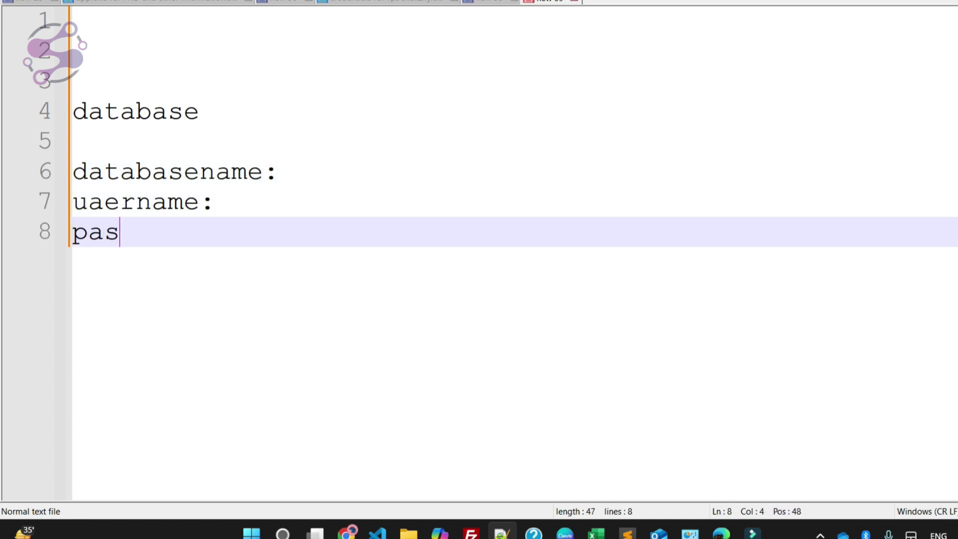
{"action": "type", "text": "sword:"}
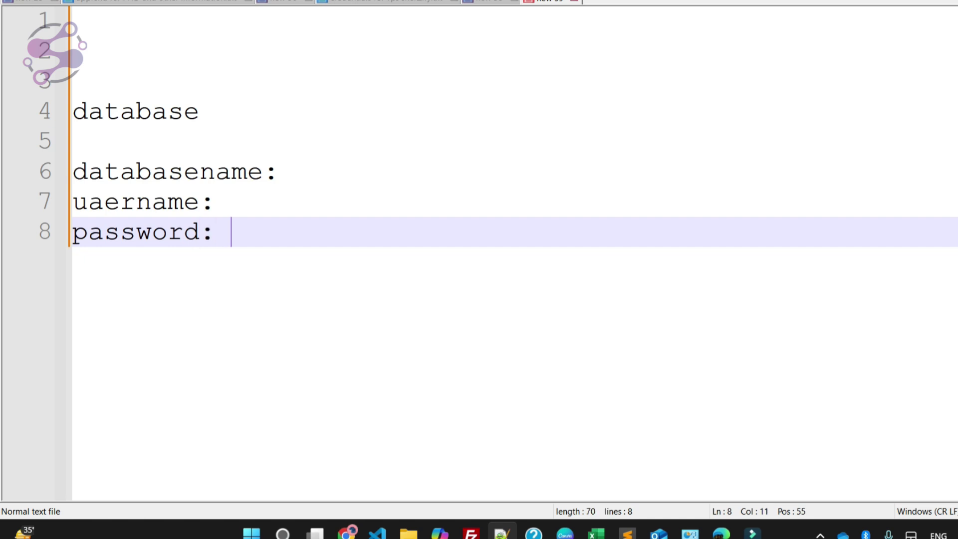
{"action": "key", "text": "ctrl+v"}
Return to CyberPanel in the browser and create the laravel database for shekztech.com.
{"action": "key", "text": "alt+Tab"}
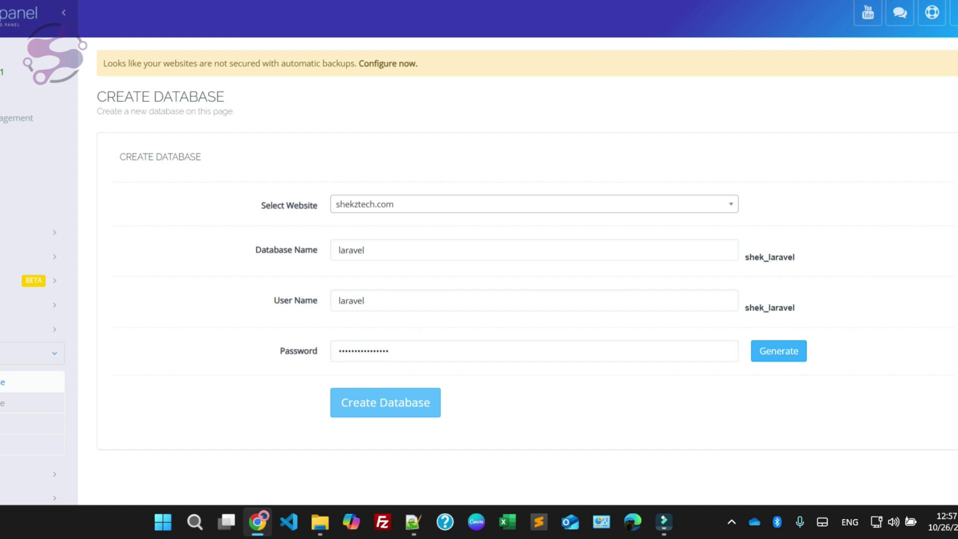
{"action": "left_click", "coordinate": [385, 402]}
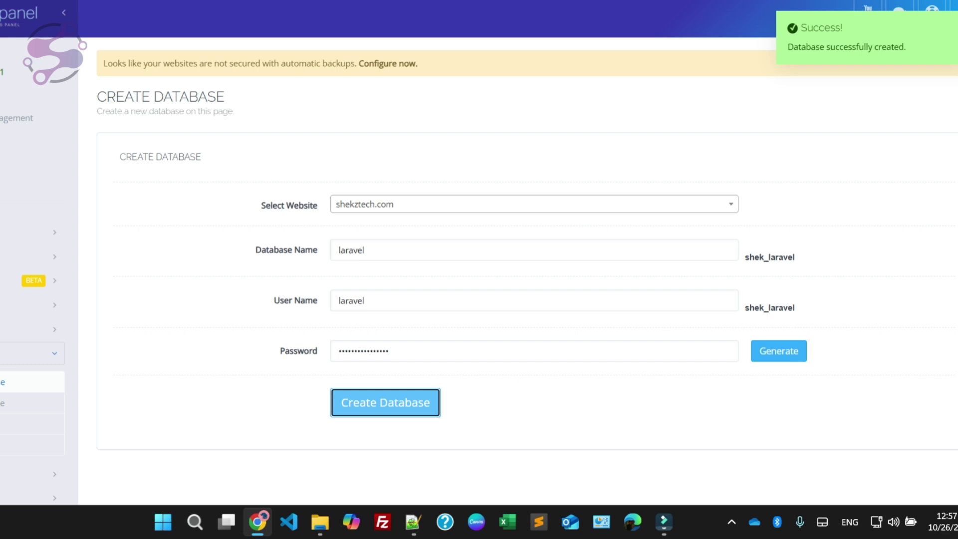
Set both the database name and the user name to main for a second shekztech.com database.
{"action": "left_click", "coordinate": [378, 249]}
{"action": "double_click", "coordinate": [373, 249]}
{"action": "key", "text": "BackSpace"}
{"action": "type", "text": "main"}
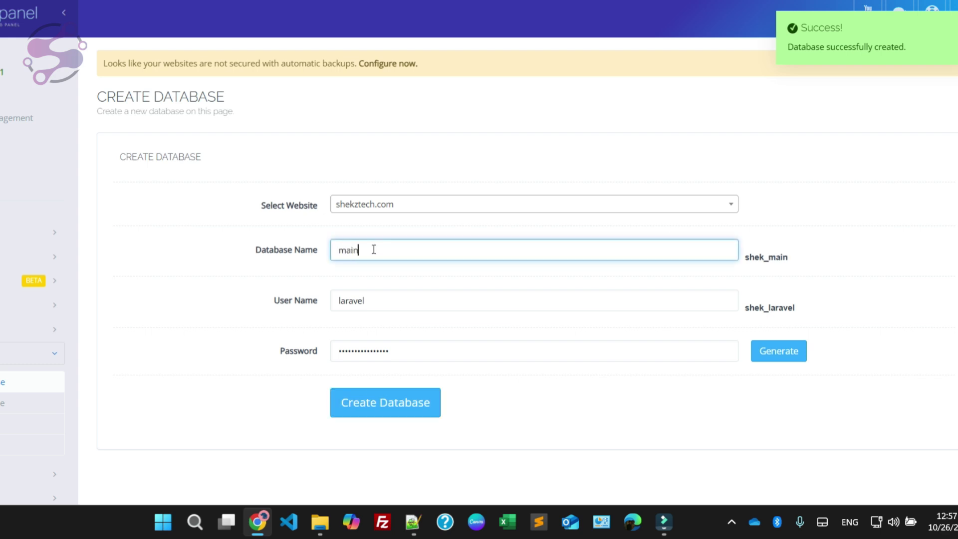
{"action": "key", "text": "ctrl+a"}
{"action": "key", "text": "ctrl+c"}
{"action": "double_click", "coordinate": [378, 299]}
{"action": "key", "text": "ctrl+v"}
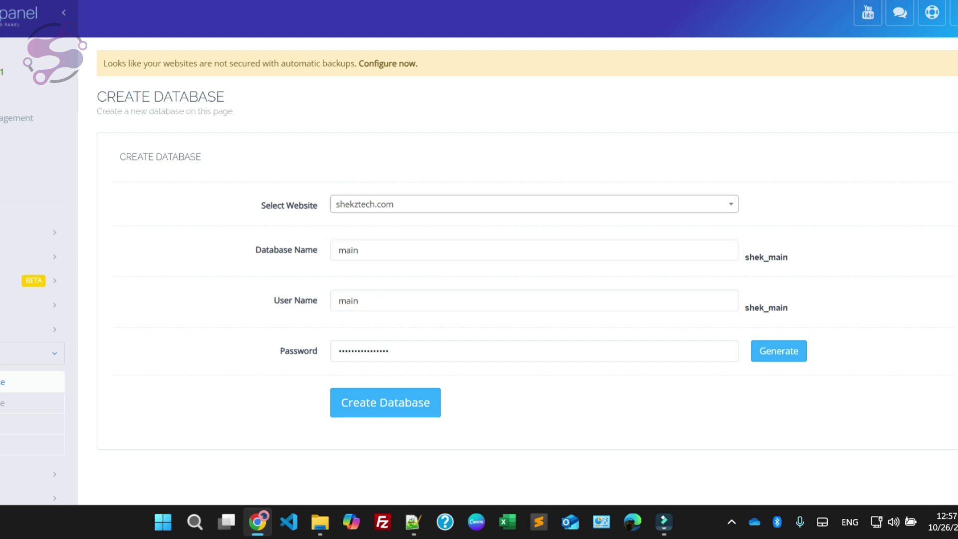
Reuse the database password from the notes in the password field and create the main database.
{"action": "key", "text": "alt+Tab"}
{"action": "left_click", "coordinate": [148, 217]}
{"action": "left_click_drag", "start_coordinate": [149, 217], "coordinate": [423, 220]}
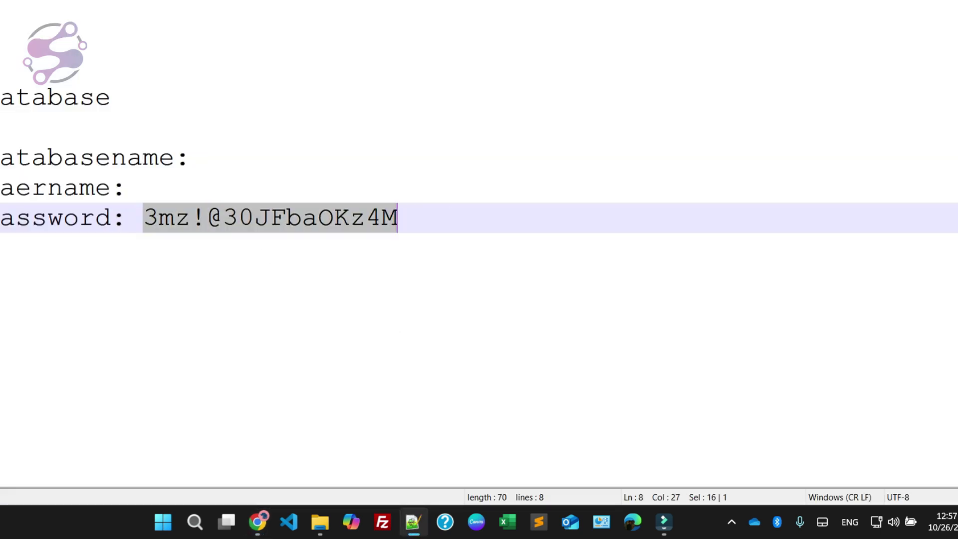
{"action": "key", "text": "alt+Tab"}
{"action": "left_click", "coordinate": [411, 348]}
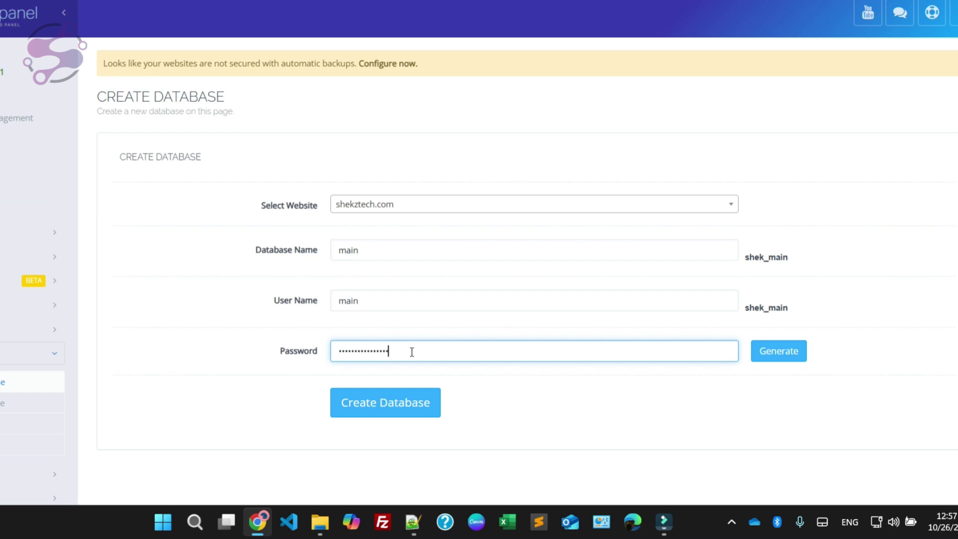
{"action": "left_click", "coordinate": [391, 403]}
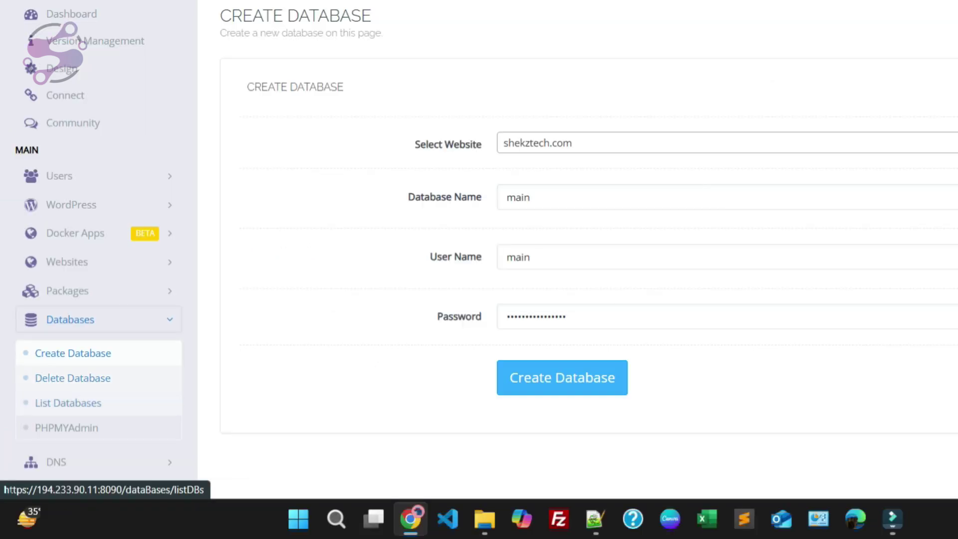
List the databases of the shekztech.com domain and review their names and users.
{"action": "left_click", "coordinate": [68, 403]}
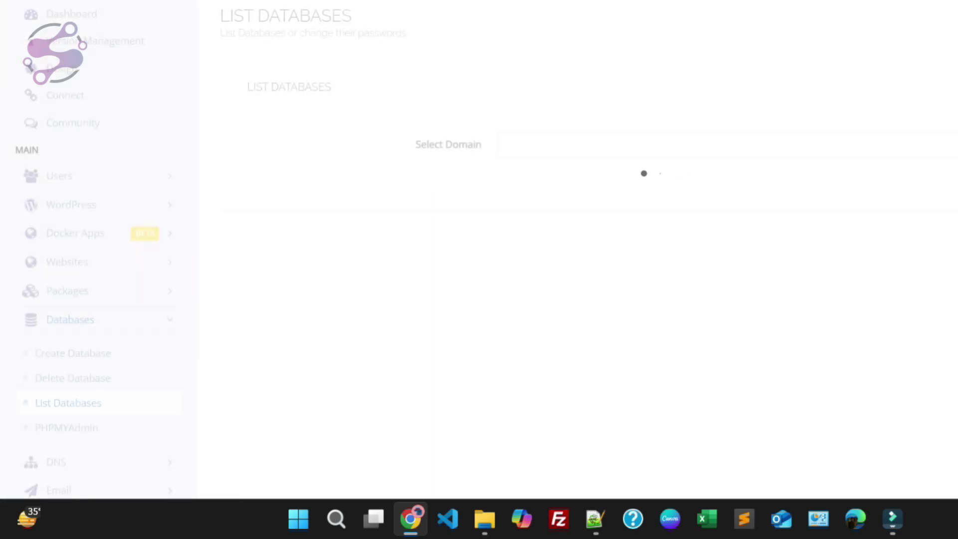
{"action": "left_click", "coordinate": [724, 144]}
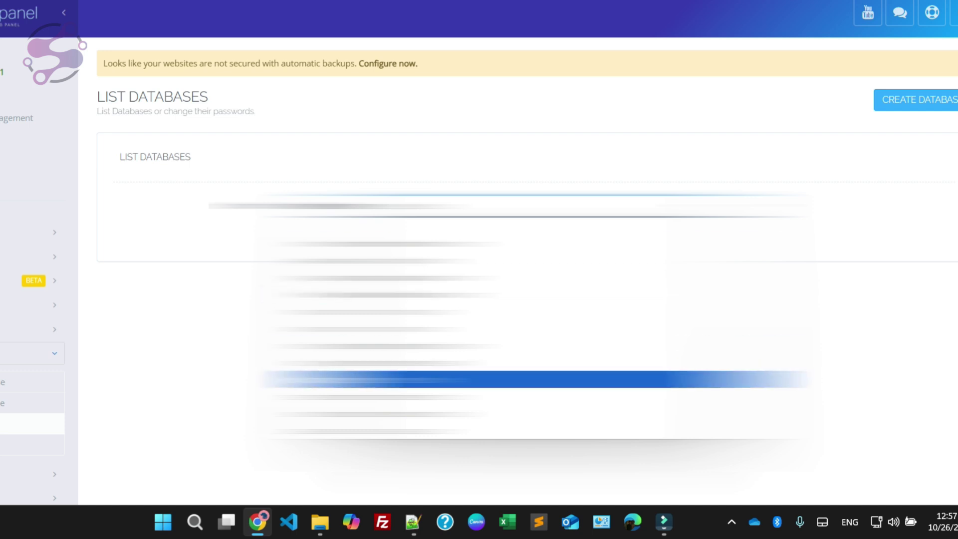
{"action": "key", "text": "Return"}
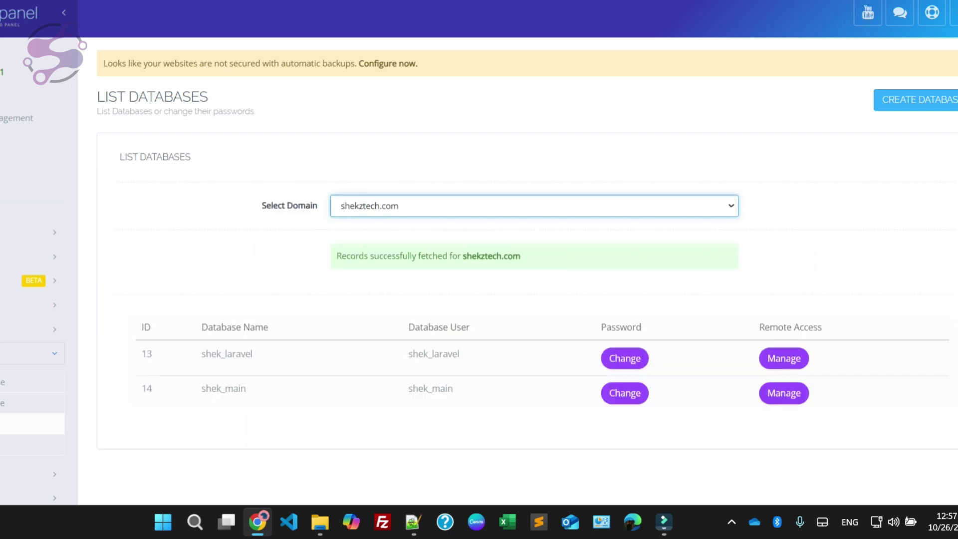
{"action": "scroll", "coordinate": [479, 269], "scroll_direction": "down", "scroll_amount": 5}
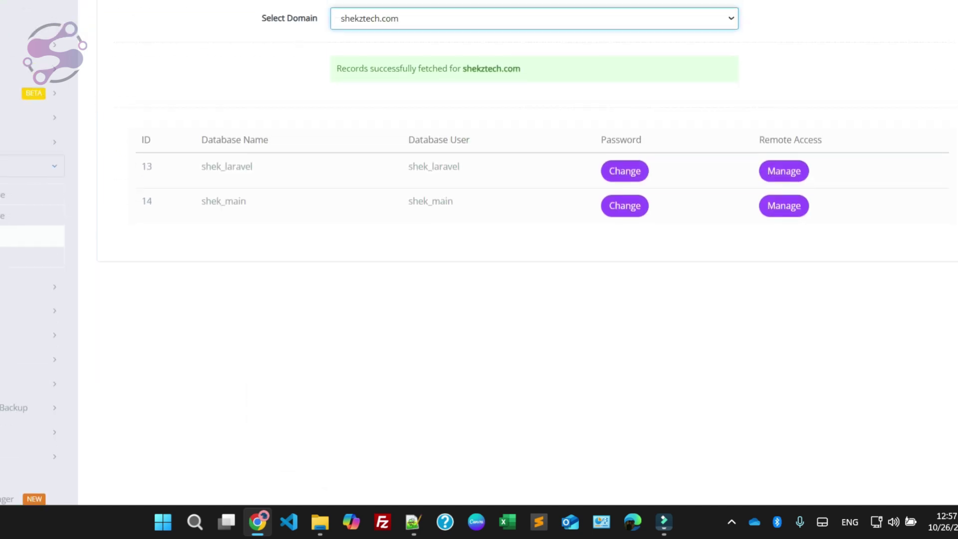
{"action": "scroll", "coordinate": [479, 269], "scroll_direction": "up", "scroll_amount": 4}
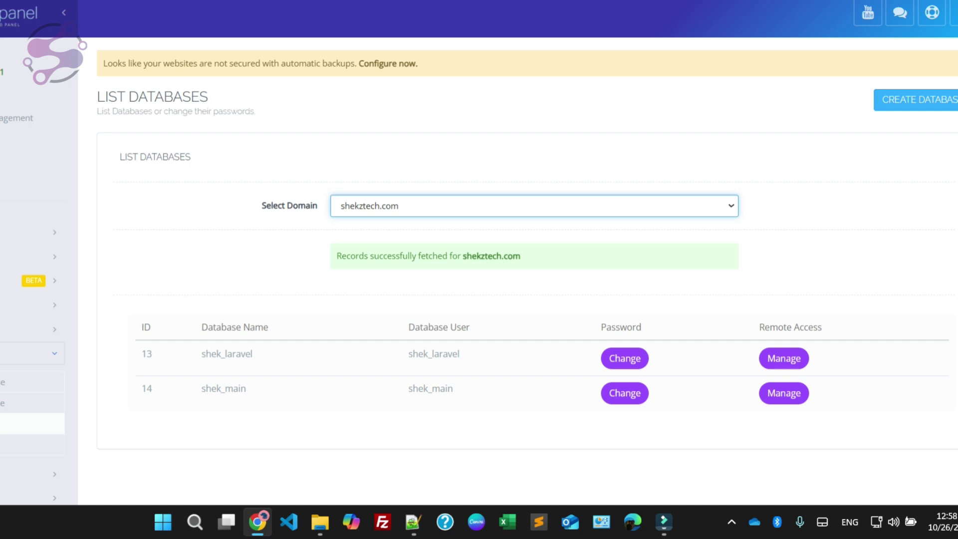
{"action": "scroll", "coordinate": [479, 270], "scroll_direction": "down", "scroll_amount": 2}
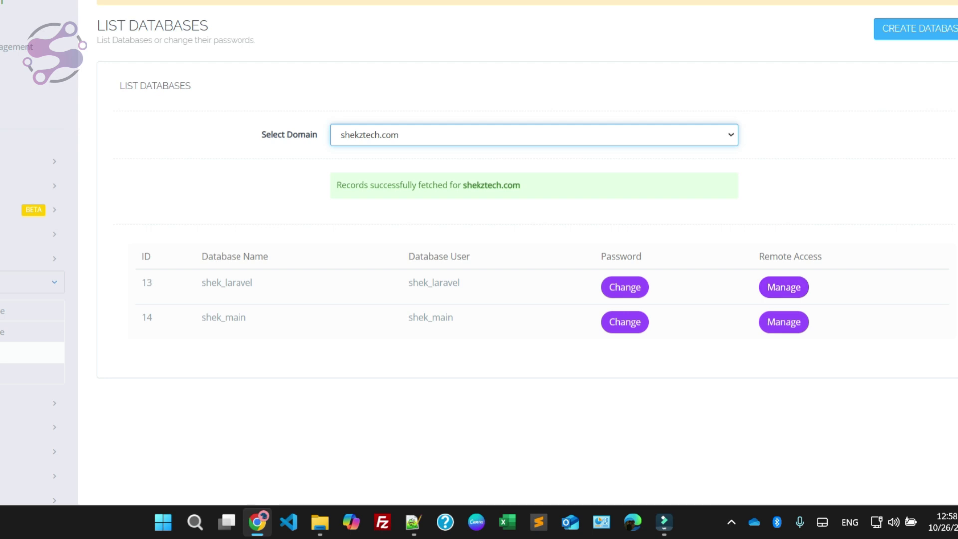
Open the remote access settings of shek_laravel, then search Google for "my ip address" and copy the computer's public IP address.
{"action": "left_click", "coordinate": [784, 287]}
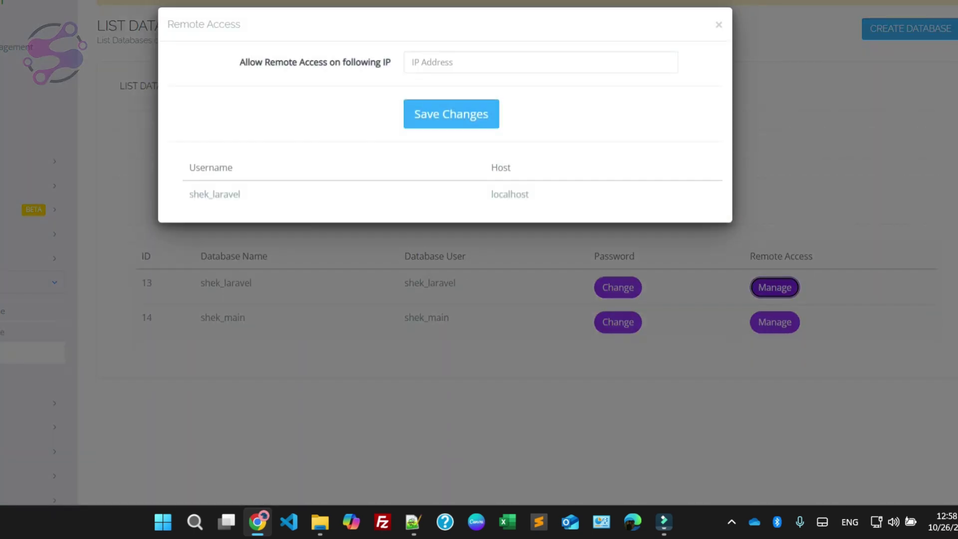
{"action": "left_click", "coordinate": [437, 63]}
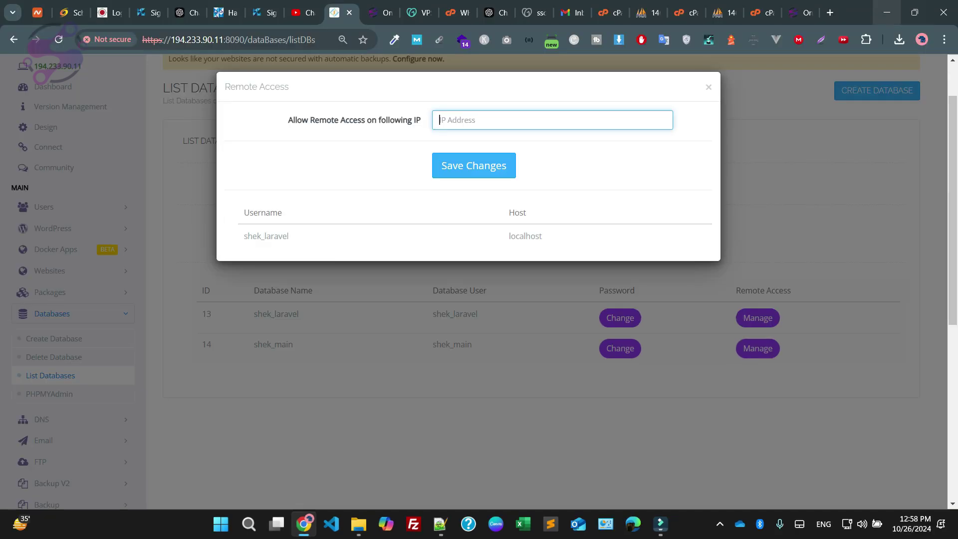
{"action": "key", "text": "ctrl+t"}
{"action": "type", "text": "my ip addres"}
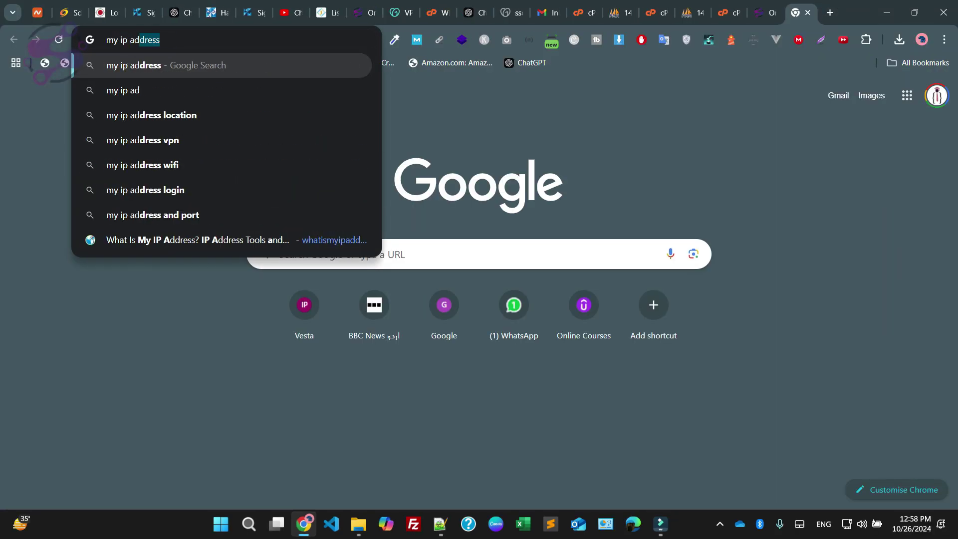
{"action": "type", "text": "s"}
{"action": "key", "text": "Return"}
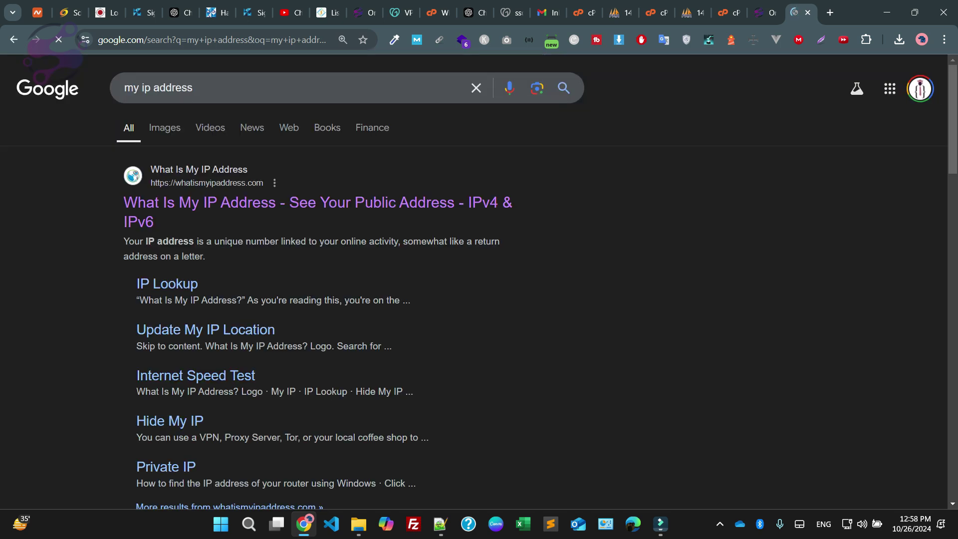
{"action": "scroll", "coordinate": [50, 57], "scroll_direction": "down", "scroll_amount": 1}
{"action": "scroll", "coordinate": [173, 232], "scroll_direction": "down", "scroll_amount": 10}
{"action": "left_click_drag", "start_coordinate": [135, 234], "coordinate": [222, 235]}
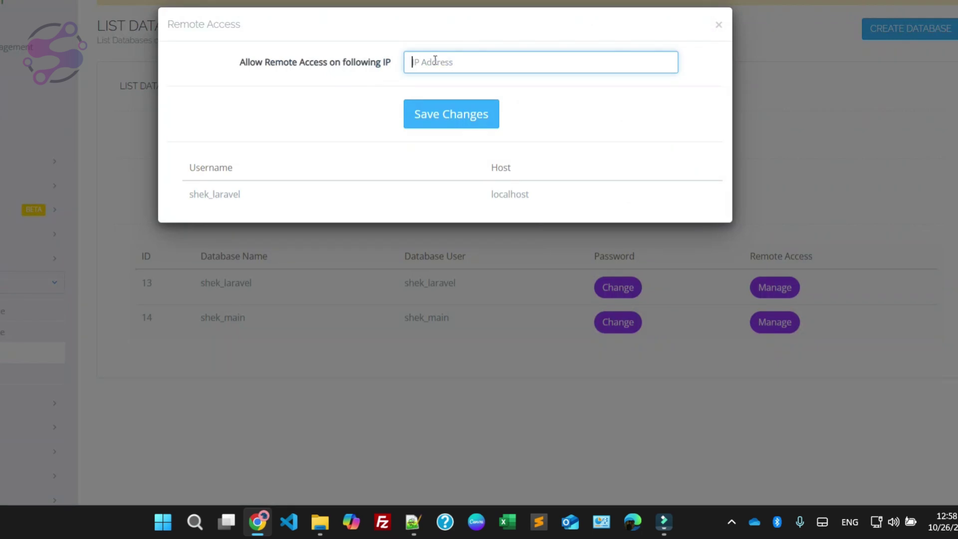
Allow remote access to shek_laravel from the copied public IP address, save the change and close the dialog.
{"action": "key", "text": "ctrl+v"}
{"action": "key", "text": "Tab"}
{"action": "key", "text": "Return"}
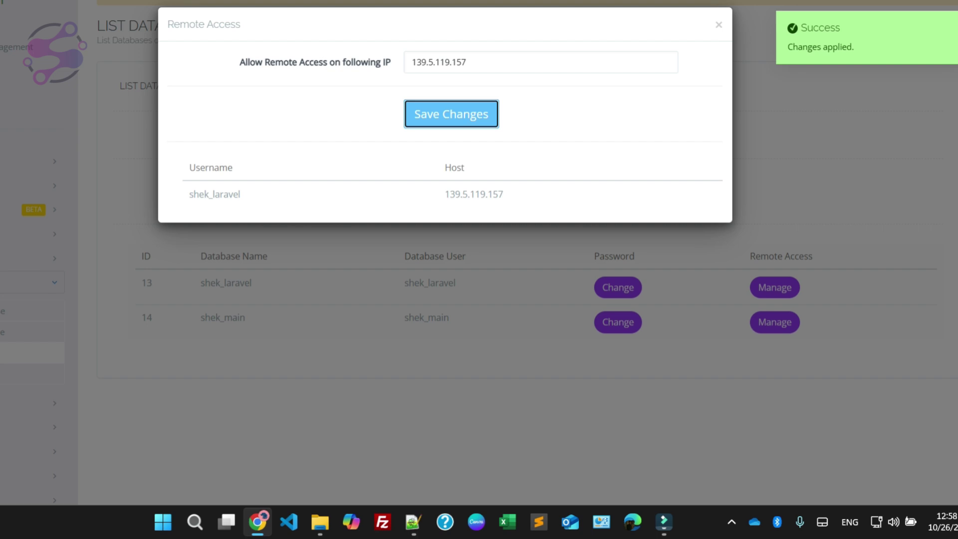
{"action": "key", "text": "Escape"}
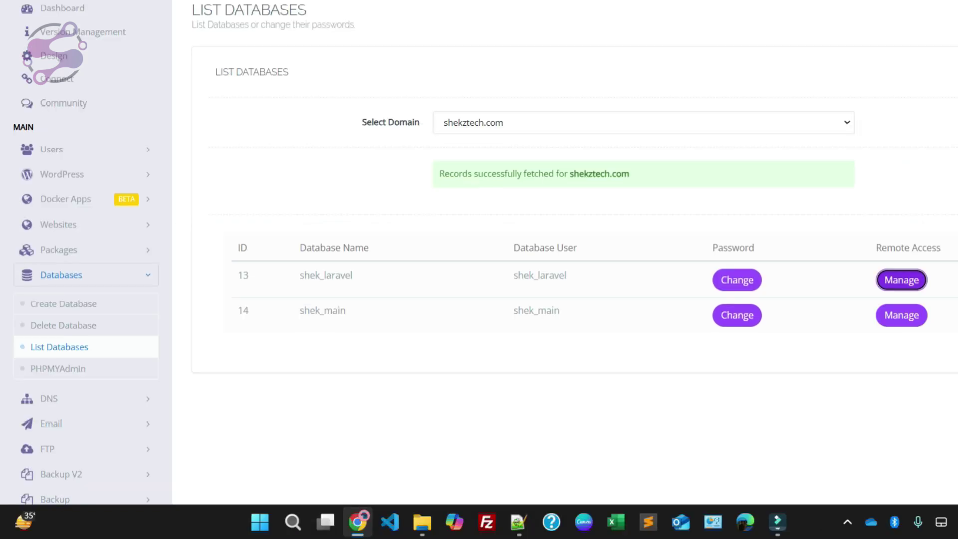
Open phpMyAdmin from CyberPanel and check the shekztechbackup folder's path in File Explorer.
{"action": "left_click", "coordinate": [58, 368]}
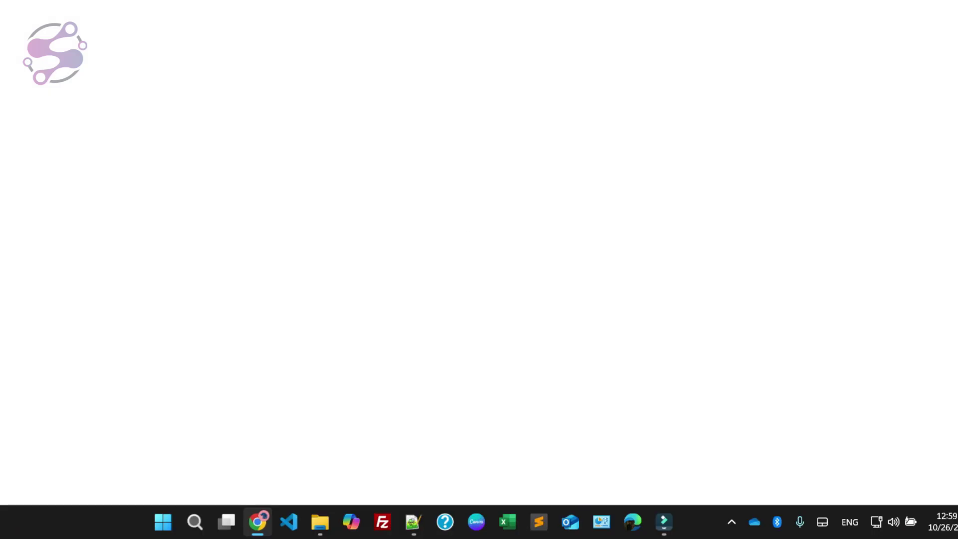
{"action": "left_click", "coordinate": [320, 522]}
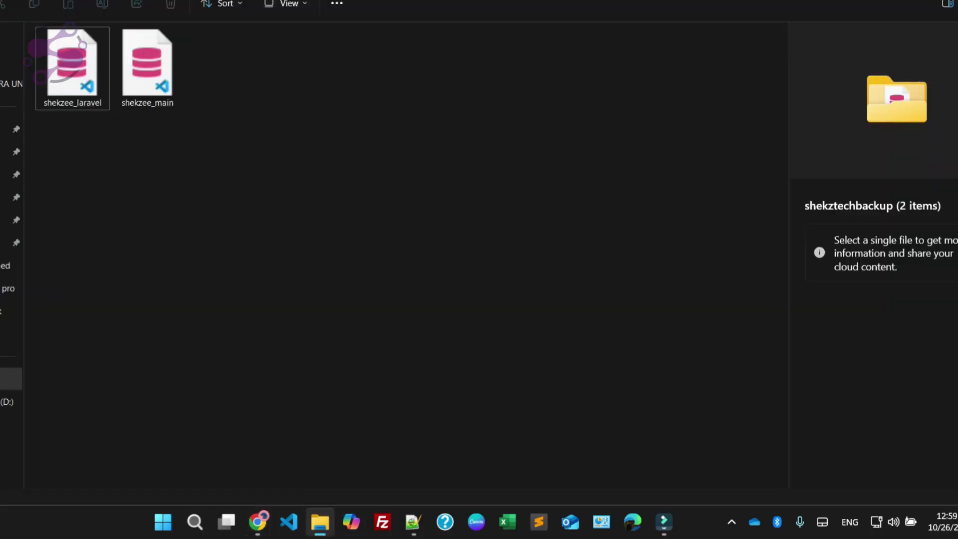
{"action": "left_click", "coordinate": [384, 1]}
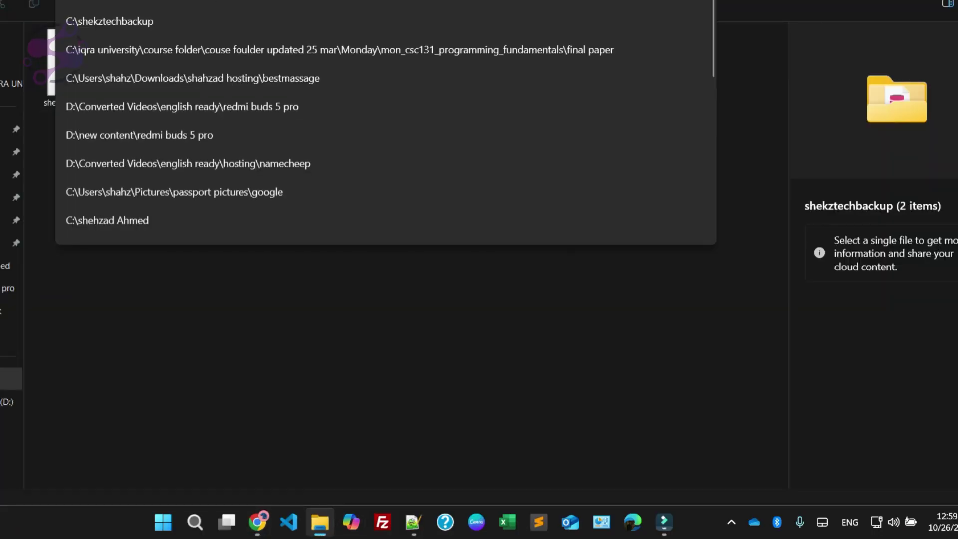
{"action": "key", "text": "alt+Tab"}
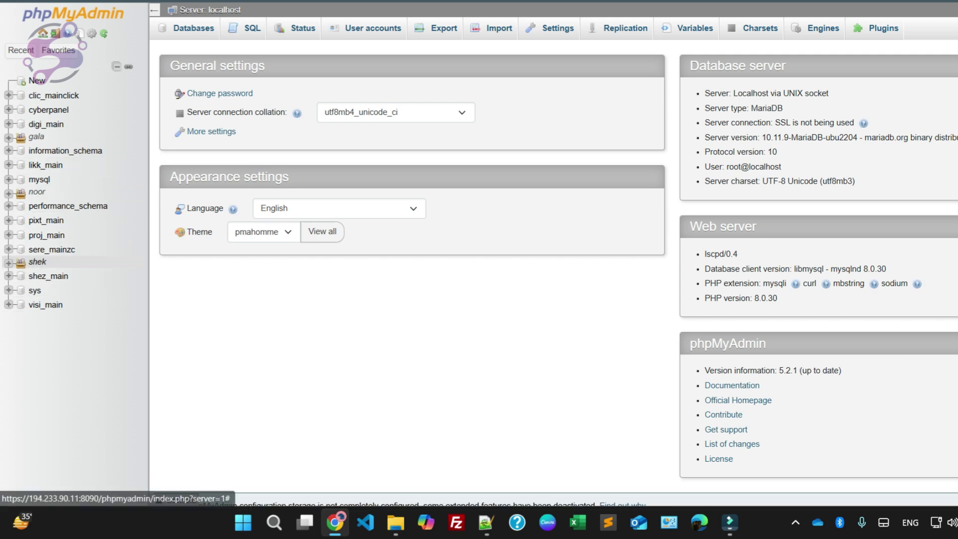
Expand the shek database group and open the import page for shek_laravel.
{"action": "left_click", "coordinate": [9, 263]}
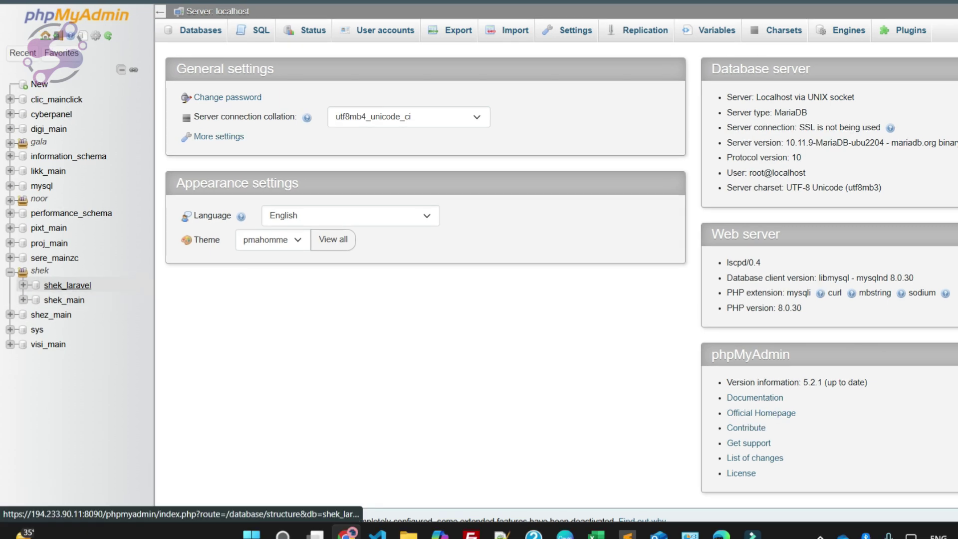
{"action": "left_click", "coordinate": [68, 285]}
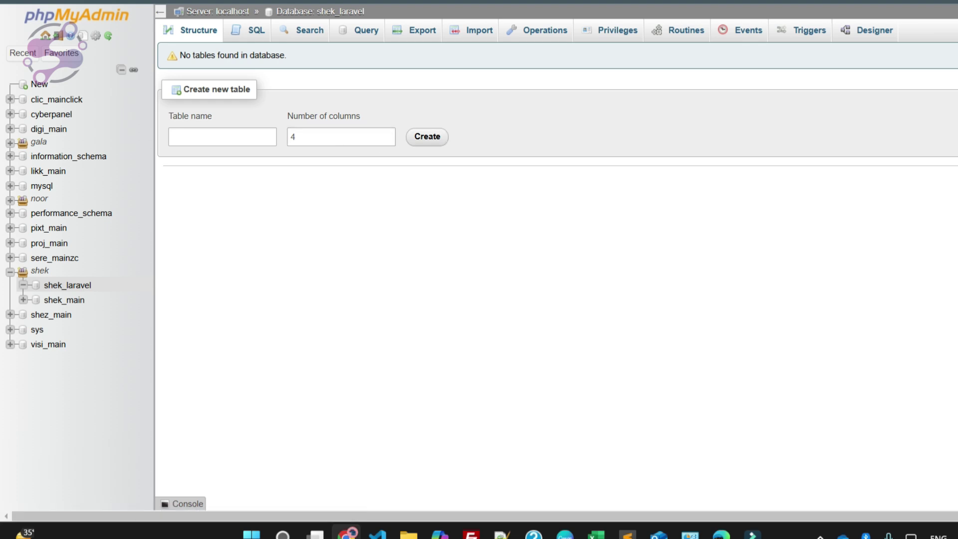
{"action": "left_click", "coordinate": [479, 30]}
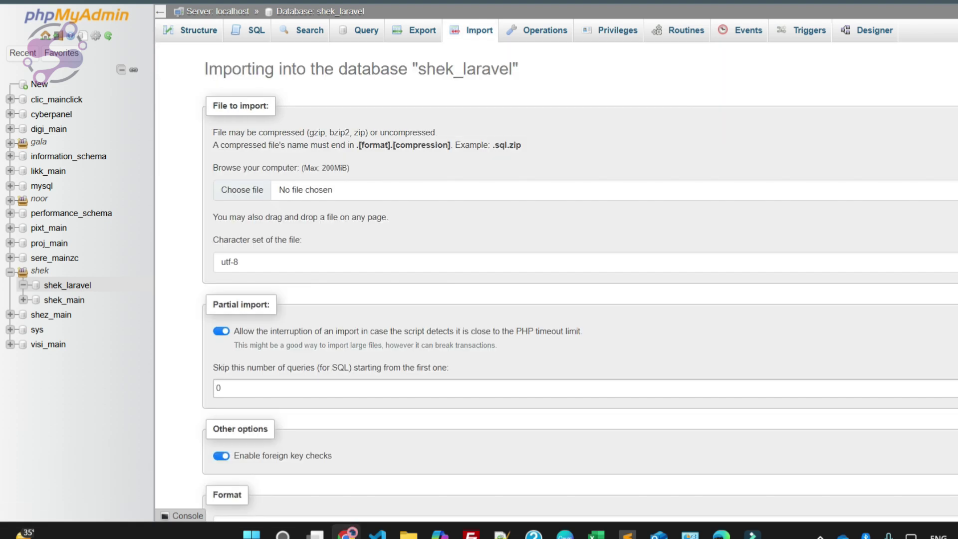
Choose shekzee_laravel.sql as the file and import it into shek_laravel in SQL format with the default options.
{"action": "left_click", "coordinate": [242, 189]}
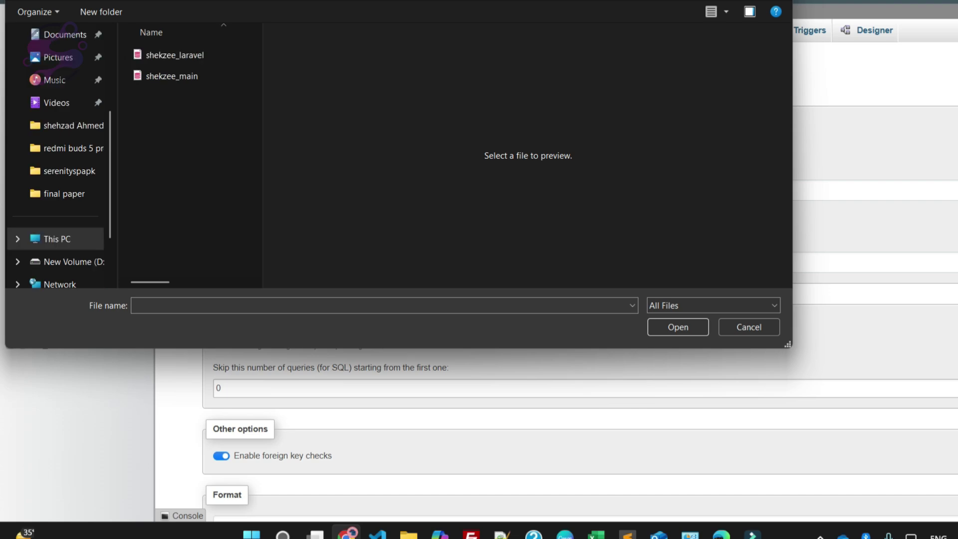
{"action": "left_click", "coordinate": [175, 55]}
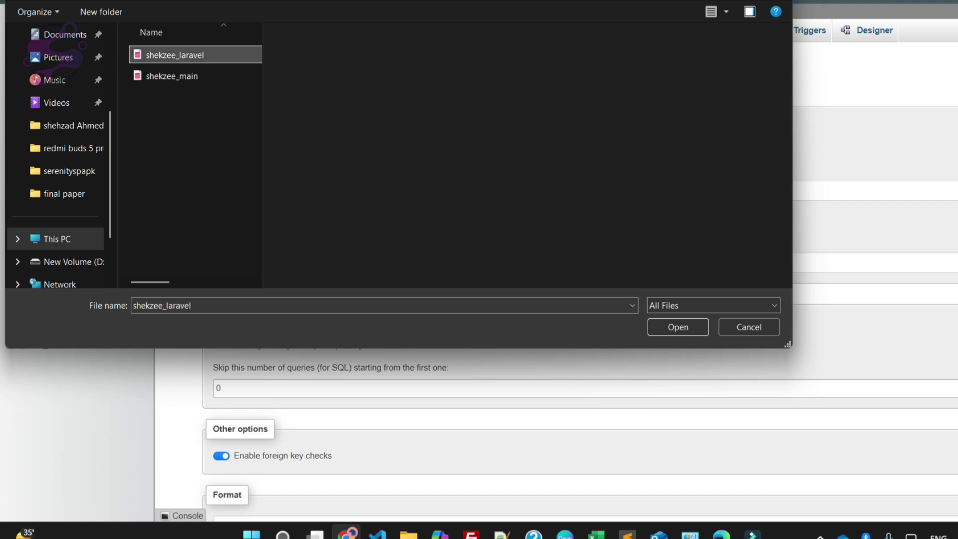
{"action": "key", "text": "Escape"}
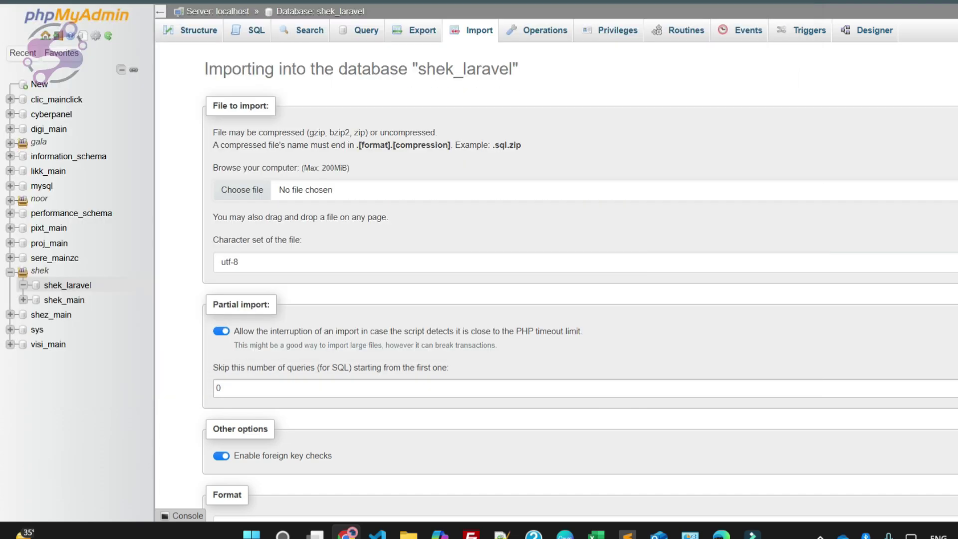
{"action": "scroll", "coordinate": [556, 280], "scroll_direction": "down", "scroll_amount": 4}
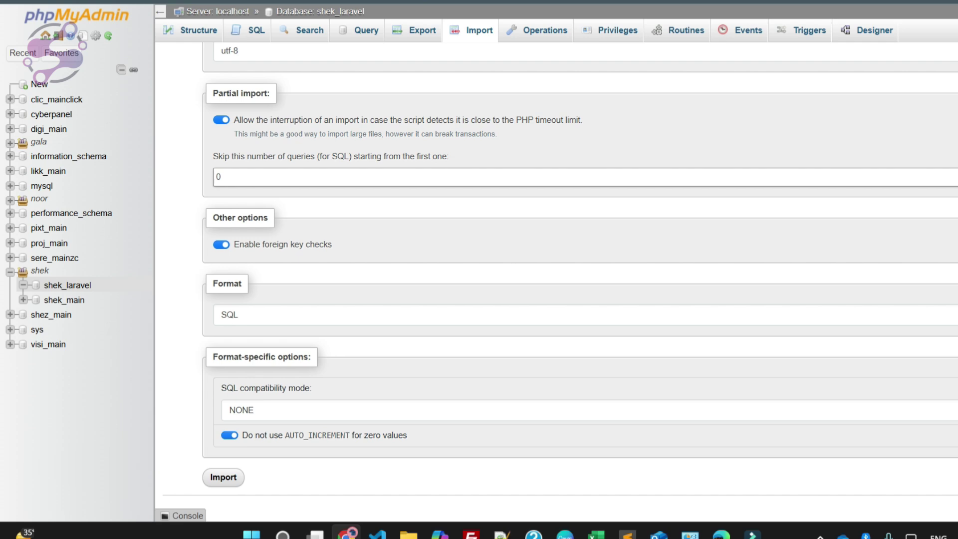
{"action": "scroll", "coordinate": [579, 280], "scroll_direction": "up", "scroll_amount": 5}
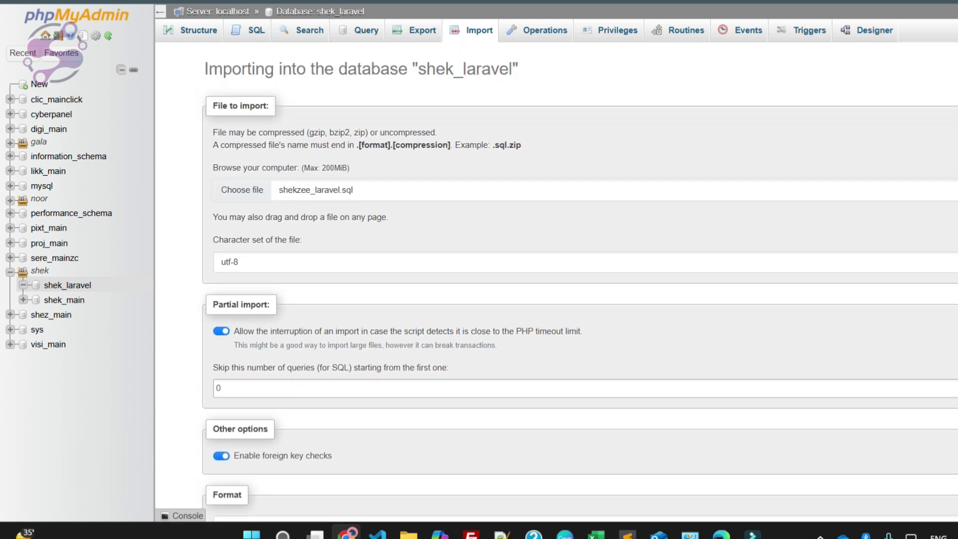
{"action": "scroll", "coordinate": [557, 280], "scroll_direction": "down", "scroll_amount": 4}
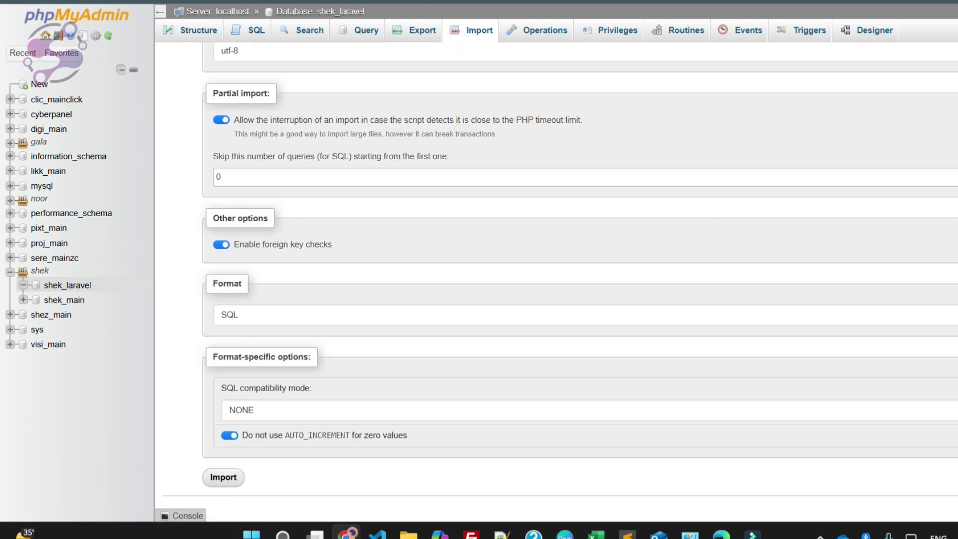
{"action": "scroll", "coordinate": [579, 279], "scroll_direction": "up", "scroll_amount": 5}
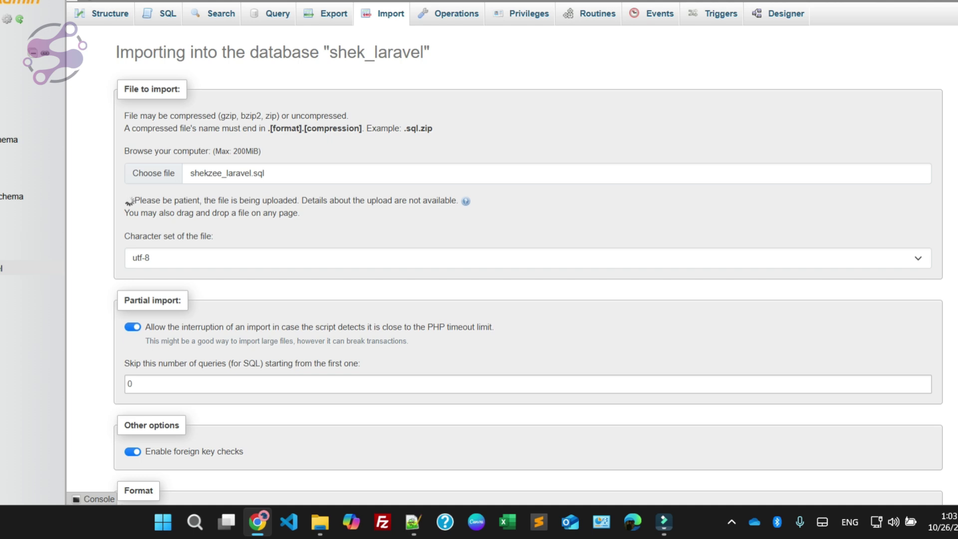
{"action": "left_click", "coordinate": [320, 522]}
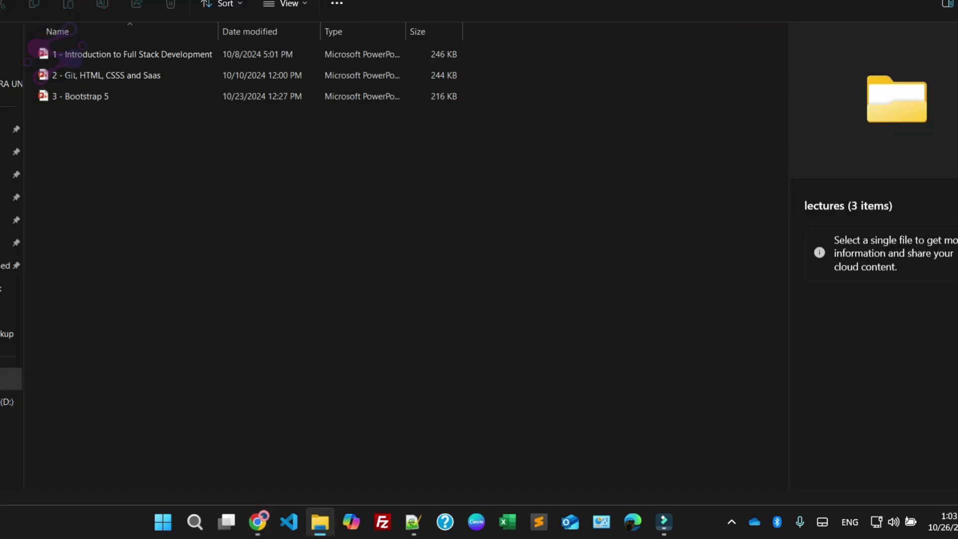
{"action": "key", "text": "ctrl+Tab"}
{"action": "left_click", "coordinate": [72, 68]}
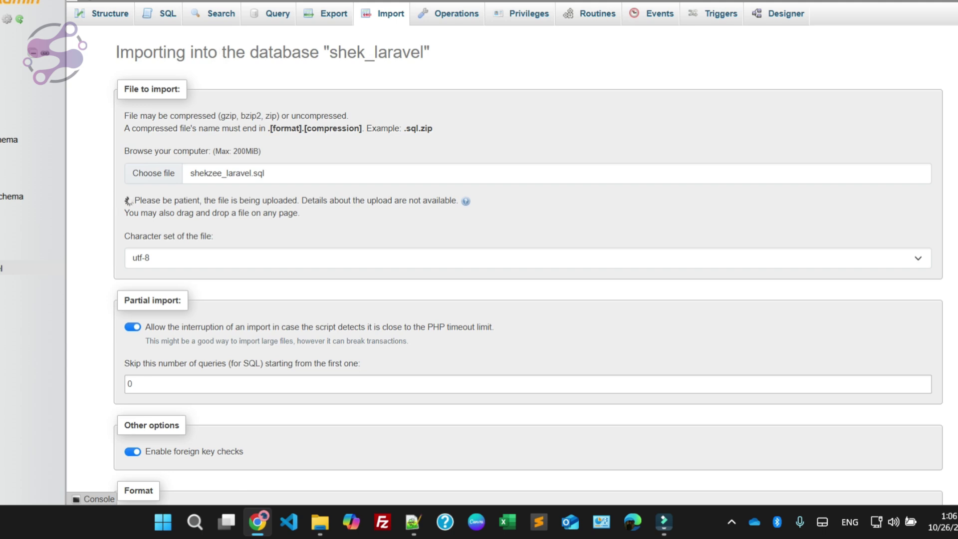
Switch to CyberPanel and look over the shekztech.com database list and the Create Database page.
{"action": "left_click", "coordinate": [309, 1]}
{"action": "scroll", "coordinate": [529, 269], "scroll_direction": "up", "scroll_amount": 2}
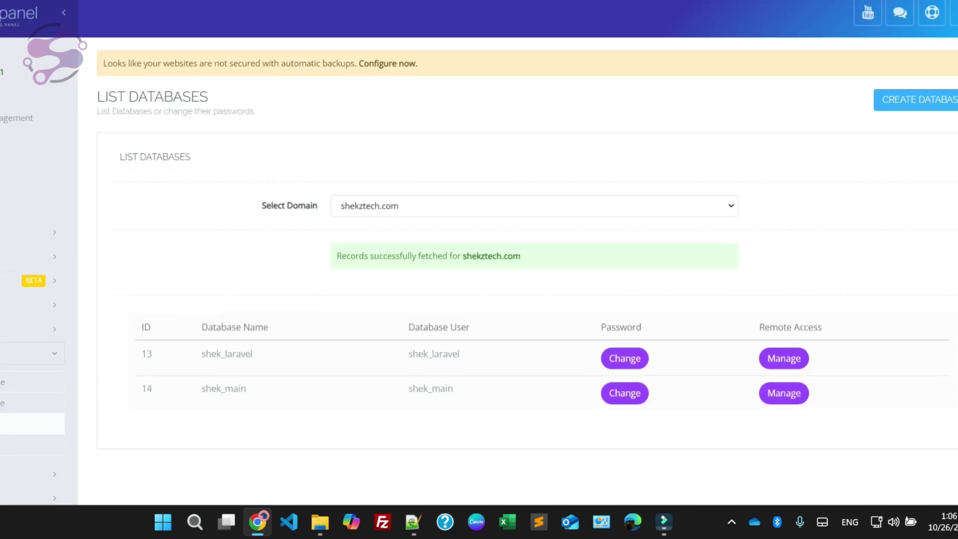
{"action": "scroll", "coordinate": [479, 269], "scroll_direction": "down", "scroll_amount": 6}
{"action": "scroll", "coordinate": [478, 270], "scroll_direction": "up", "scroll_amount": 6}
{"action": "scroll", "coordinate": [479, 270], "scroll_direction": "down", "scroll_amount": 7}
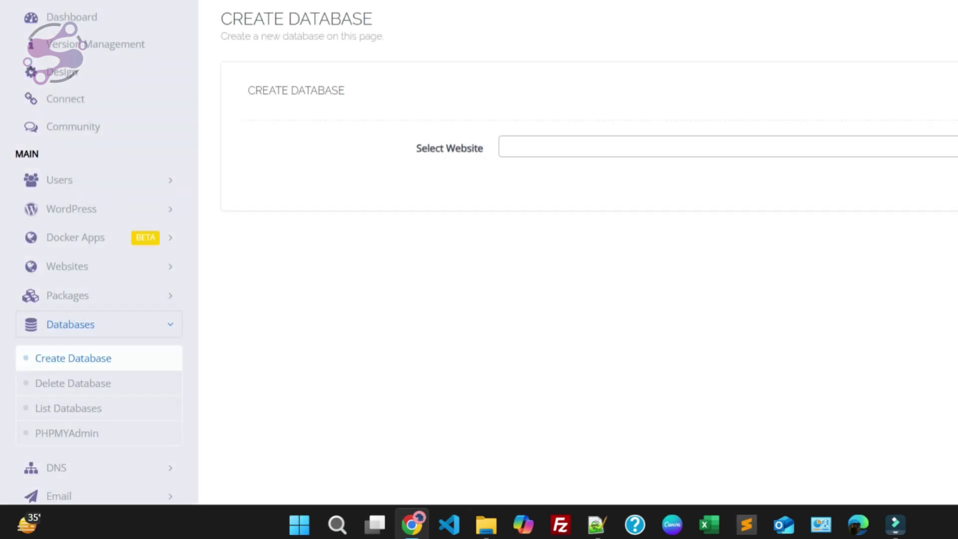
Switch to File Explorer and review the backup files in the shekztechbackup folder.
{"action": "key", "text": "alt+Tab"}
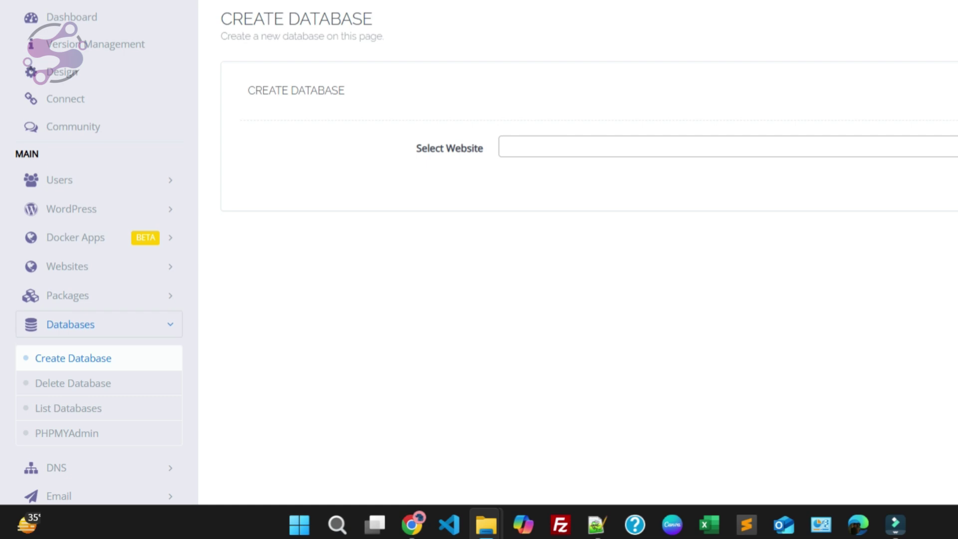
{"action": "left_click", "coordinate": [486, 525]}
{"action": "left_click", "coordinate": [391, 438]}
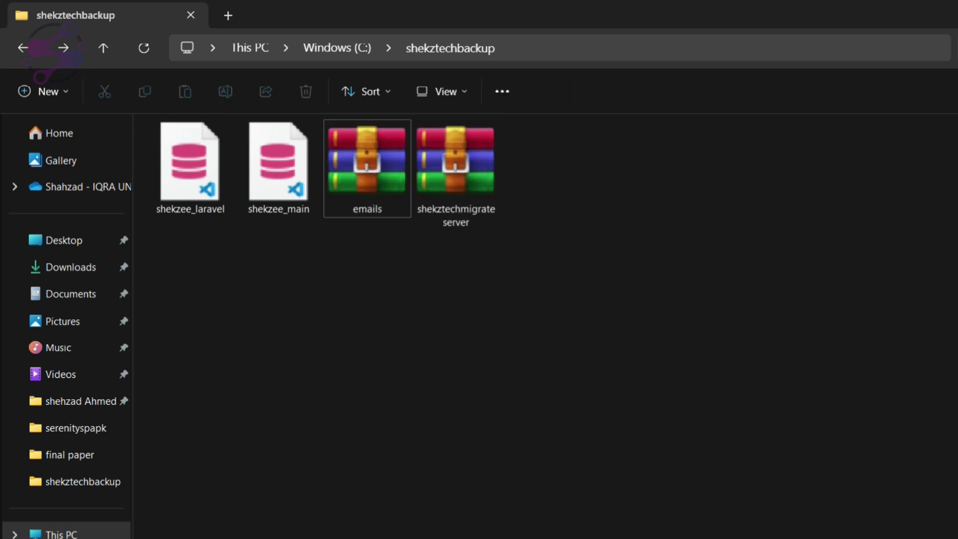
{"action": "left_click_drag", "start_coordinate": [610, 258], "coordinate": [332, 156]}
{"action": "left_click", "coordinate": [370, 290]}
Return to CyberPanel, open the File Manager of shekztech.com and enter its public_html folder.
{"action": "left_click", "coordinate": [409, 519]}
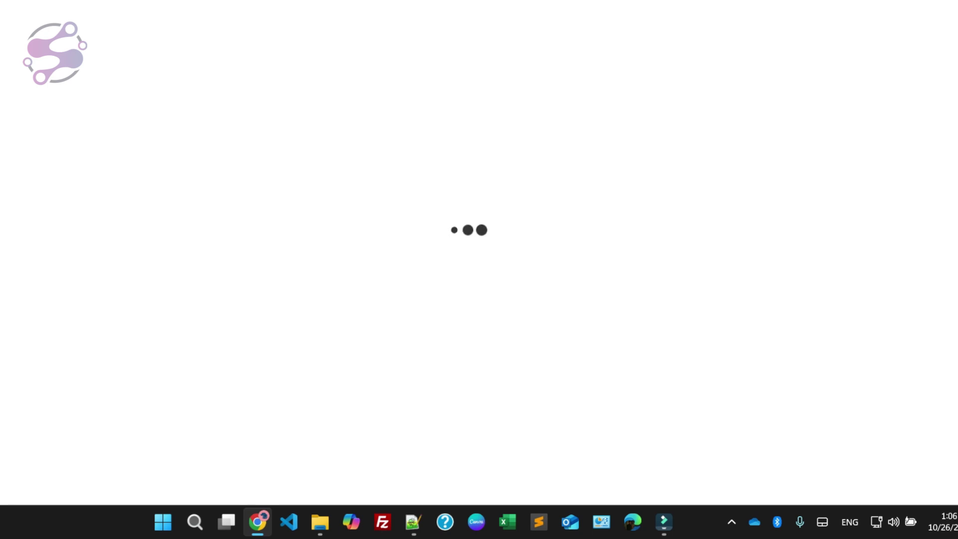
{"action": "scroll", "coordinate": [479, 269], "scroll_direction": "up", "scroll_amount": 3}
{"action": "scroll", "coordinate": [479, 269], "scroll_direction": "down", "scroll_amount": 10}
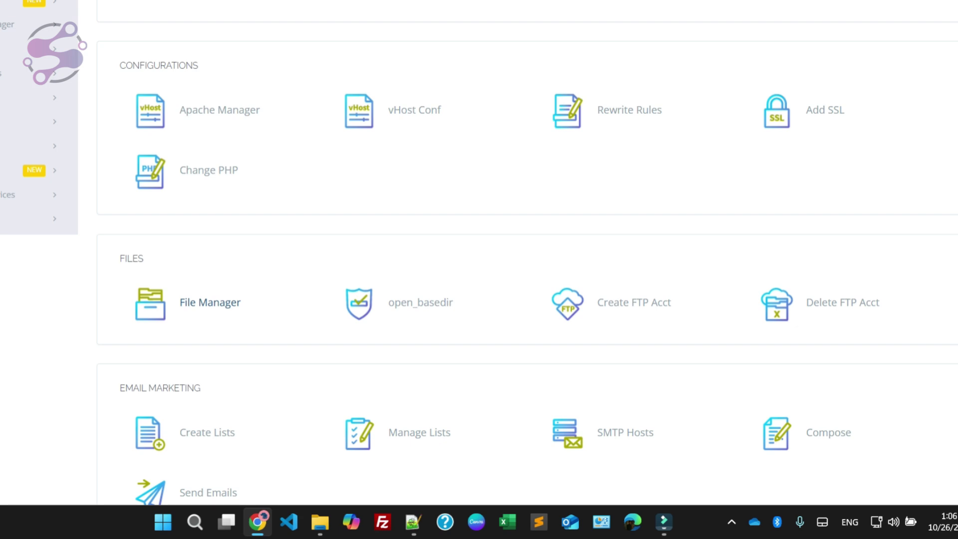
{"action": "left_click", "coordinate": [209, 303]}
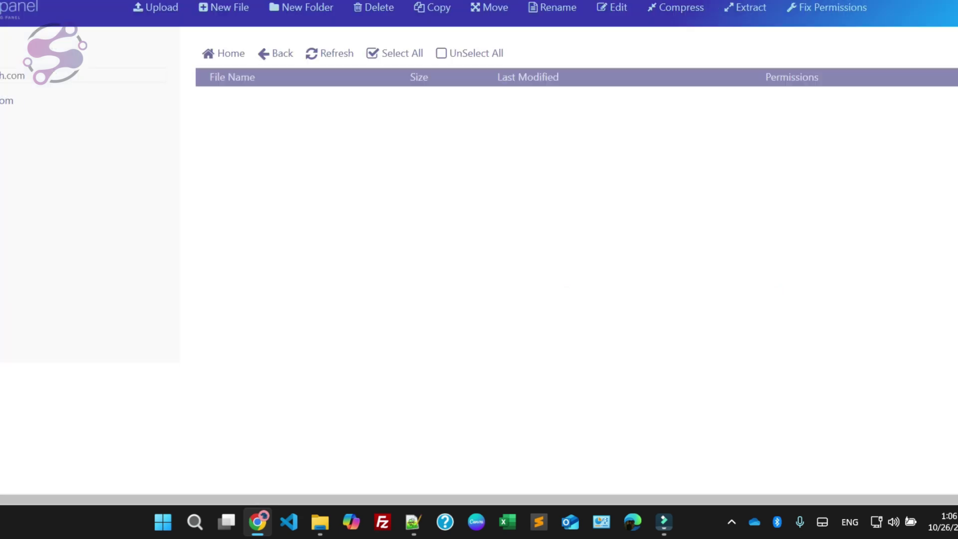
{"action": "double_click", "coordinate": [267, 114]}
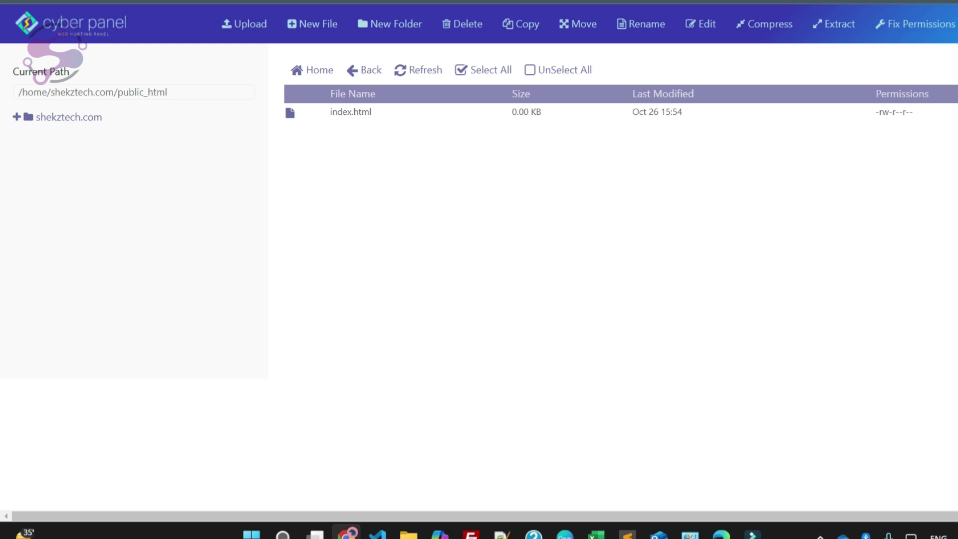
Add shekztechmigrateserver.zip from the backup folder to the upload queue and upload it into public_html.
{"action": "left_click", "coordinate": [245, 24]}
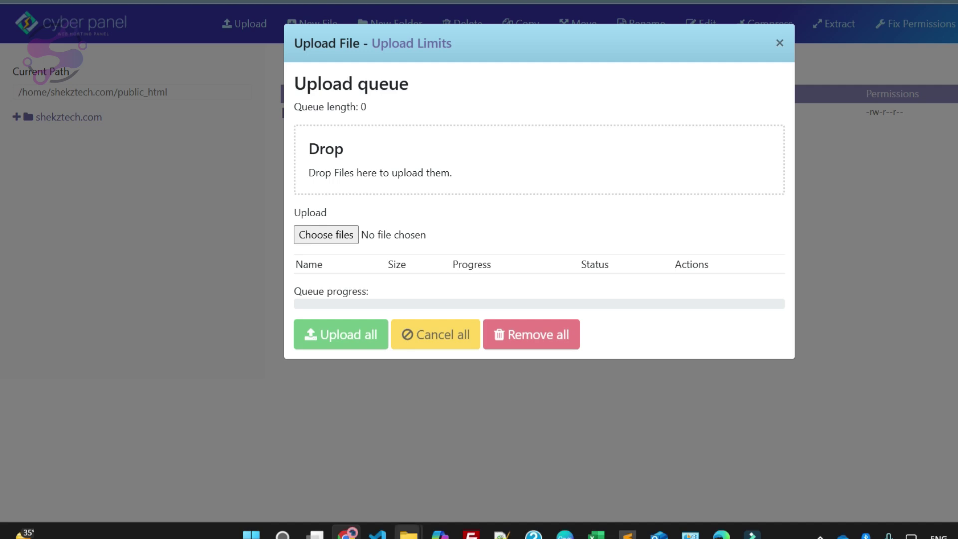
{"action": "left_click", "coordinate": [321, 459]}
{"action": "left_click_drag", "start_coordinate": [386, 80], "coordinate": [519, 160]}
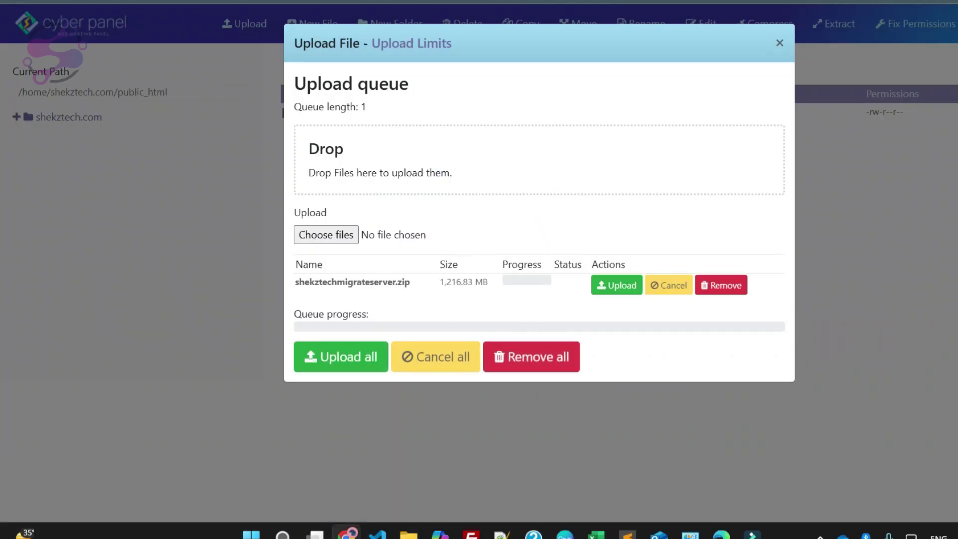
{"action": "left_click", "coordinate": [326, 235]}
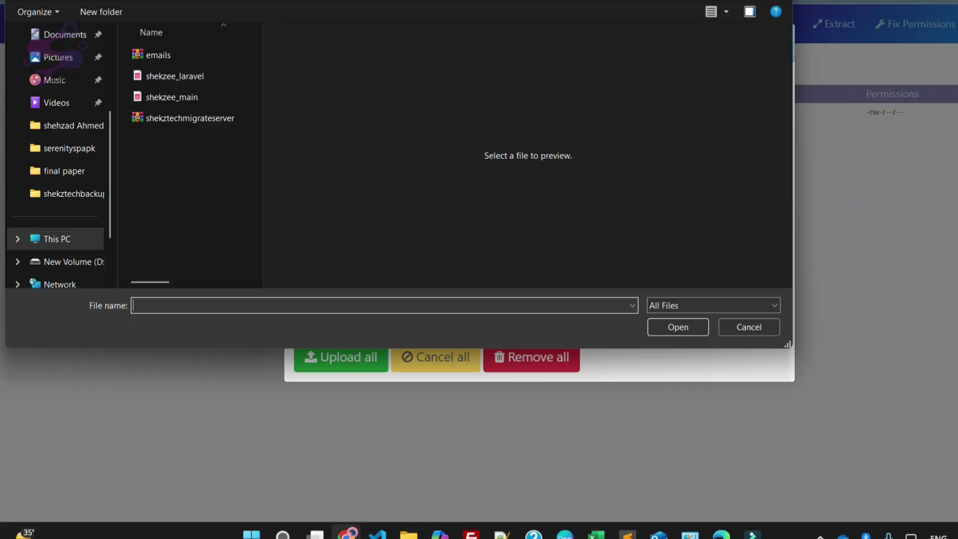
{"action": "left_click", "coordinate": [749, 327]}
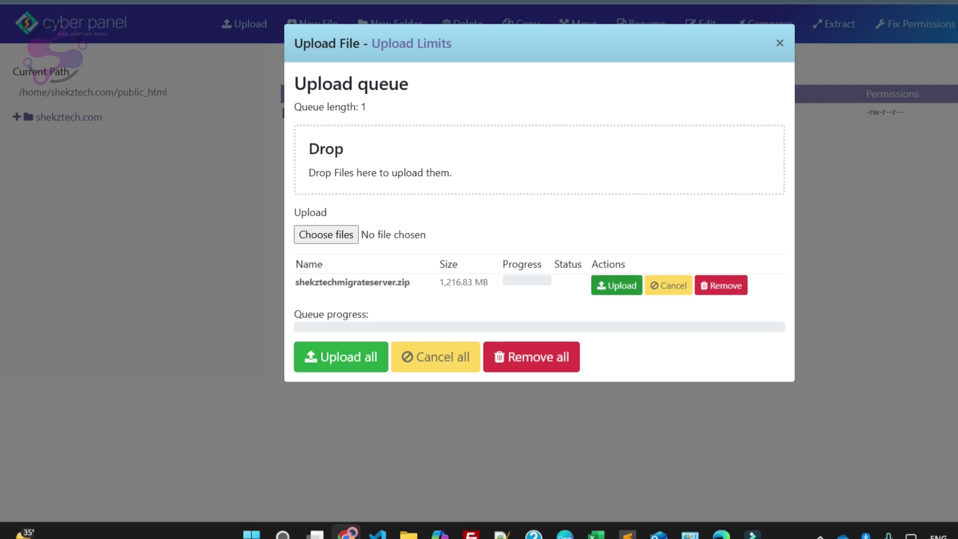
{"action": "left_click", "coordinate": [340, 357]}
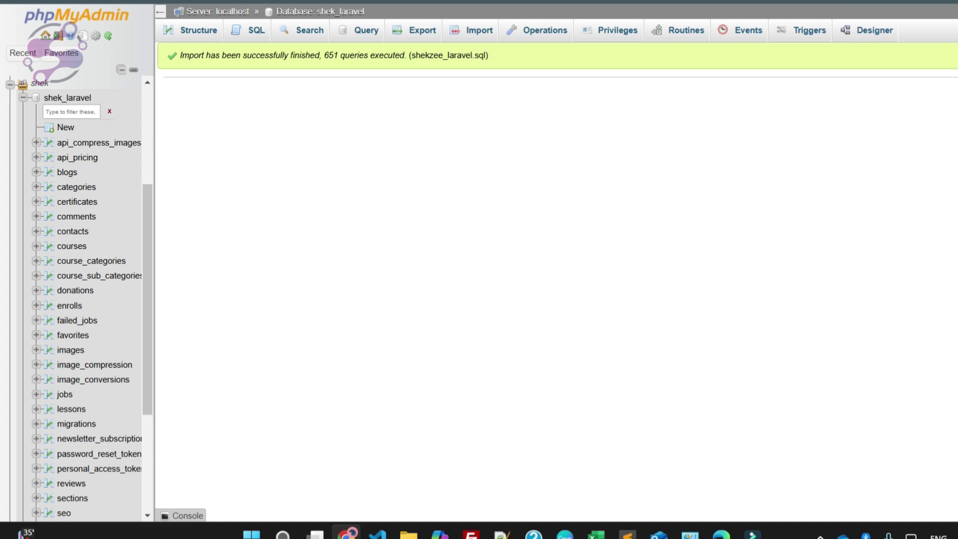
Check the import result in phpMyAdmin, collapse the shek_laravel table list and open the import page for shek_main.
{"action": "left_click_drag", "start_coordinate": [172, 56], "coordinate": [400, 56]}
{"action": "left_click", "coordinate": [23, 97]}
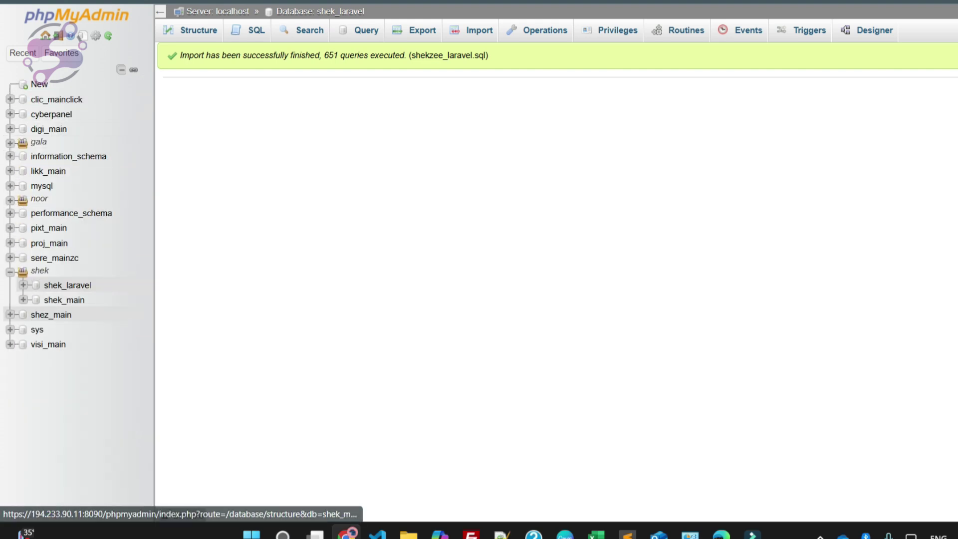
{"action": "left_click", "coordinate": [64, 299]}
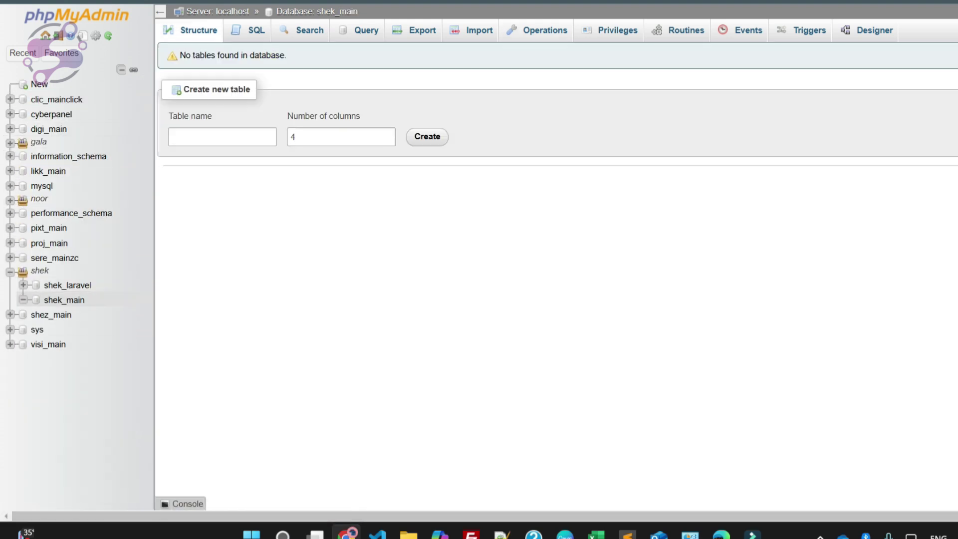
{"action": "left_click", "coordinate": [473, 30]}
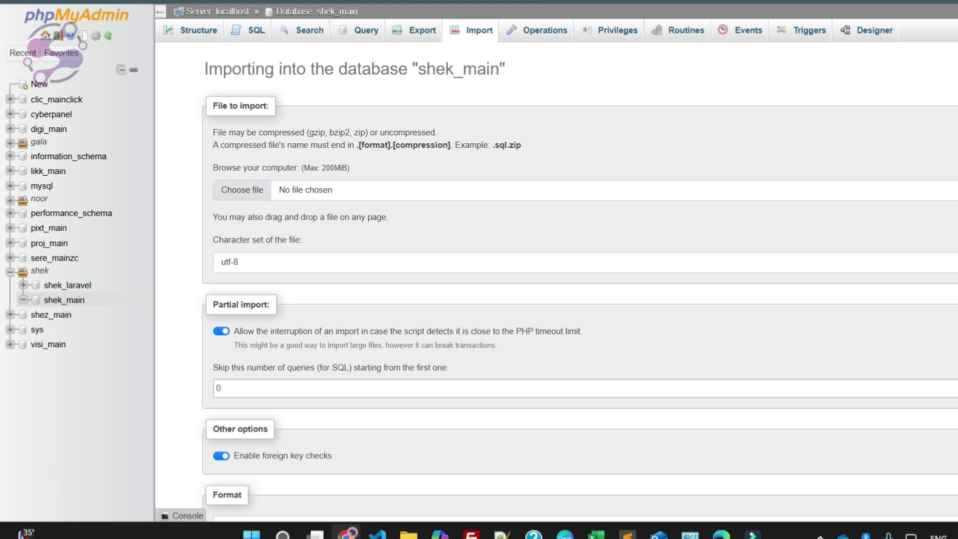
Choose shekzee_main.sql as the file and import it into shek_main in SQL format with the default options.
{"action": "left_click", "coordinate": [242, 190]}
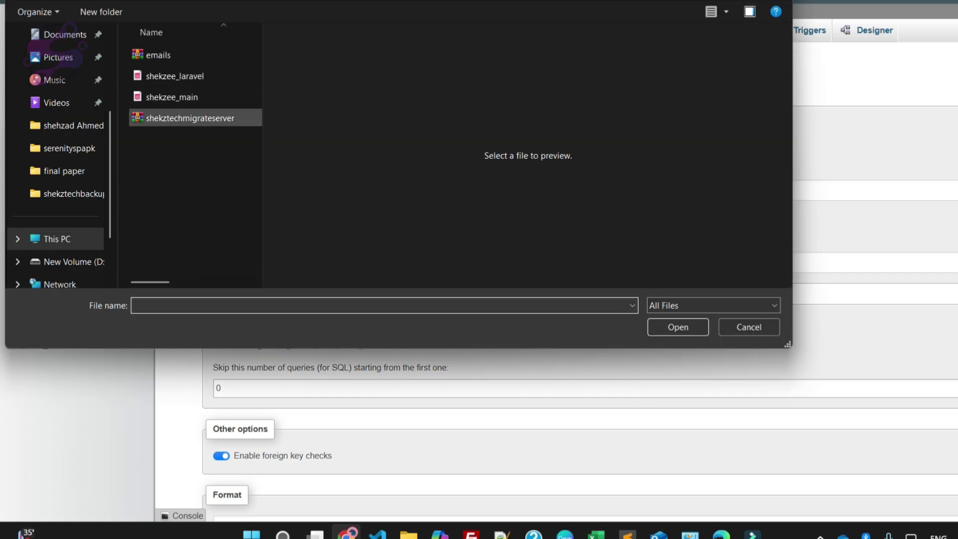
{"action": "left_click", "coordinate": [172, 97]}
{"action": "left_click", "coordinate": [678, 327]}
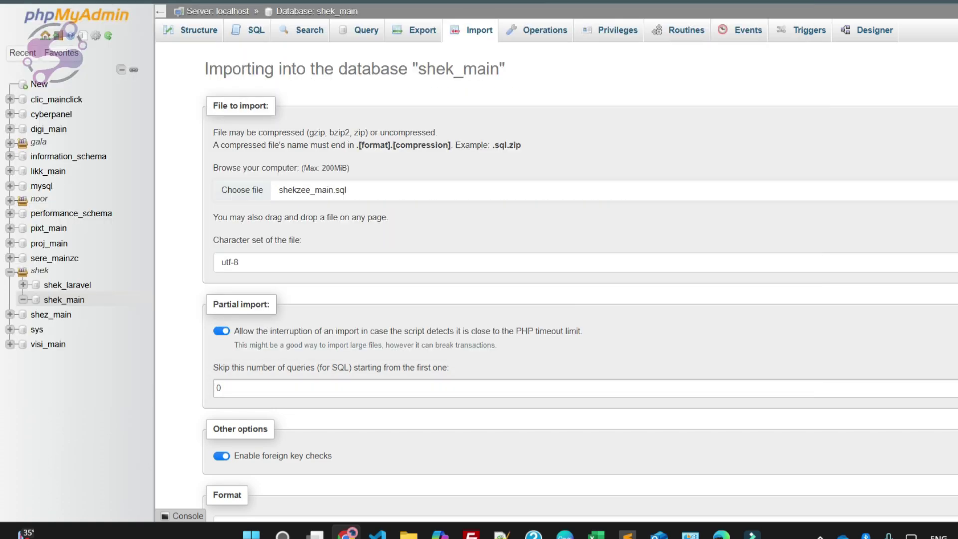
{"action": "scroll", "coordinate": [579, 280], "scroll_direction": "down", "scroll_amount": 4}
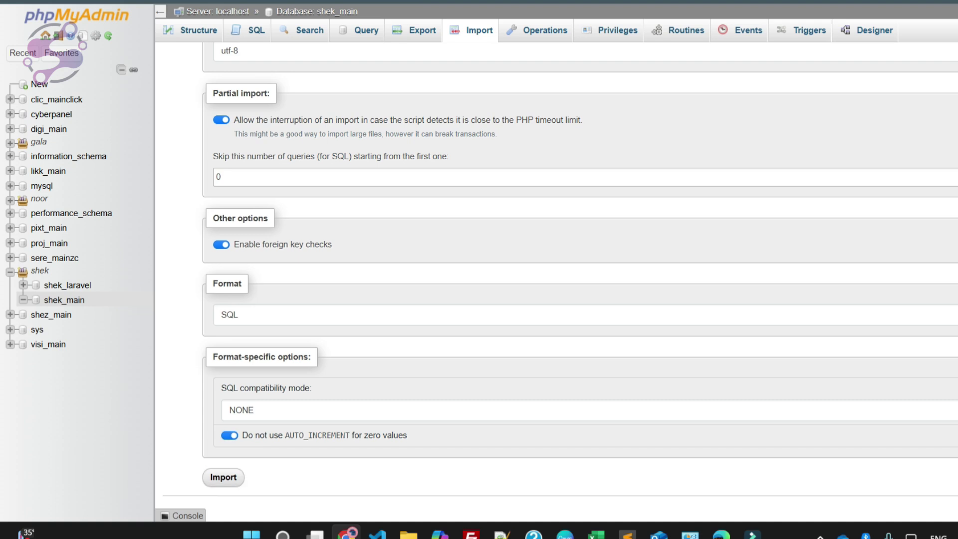
{"action": "left_click", "coordinate": [223, 477]}
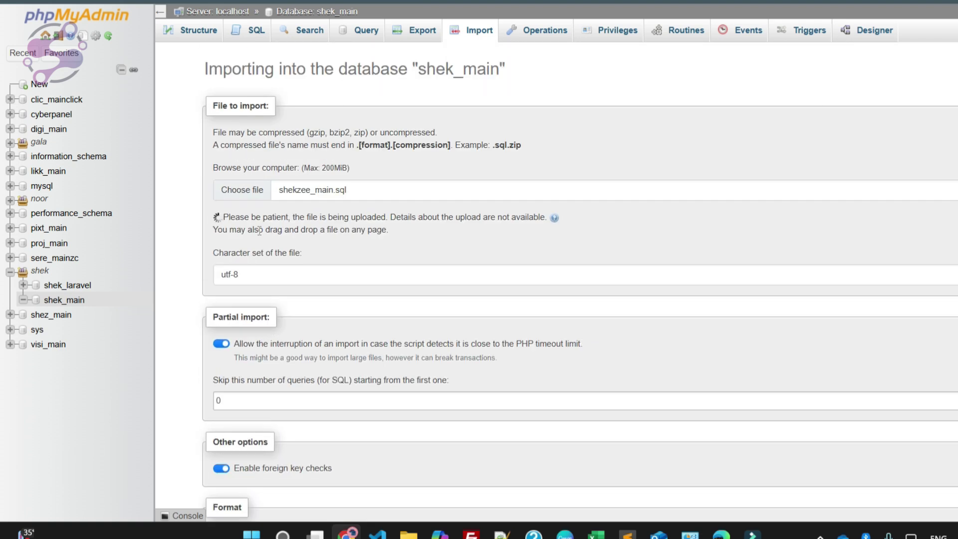
{"action": "left_click_drag", "start_coordinate": [233, 220], "coordinate": [389, 231]}
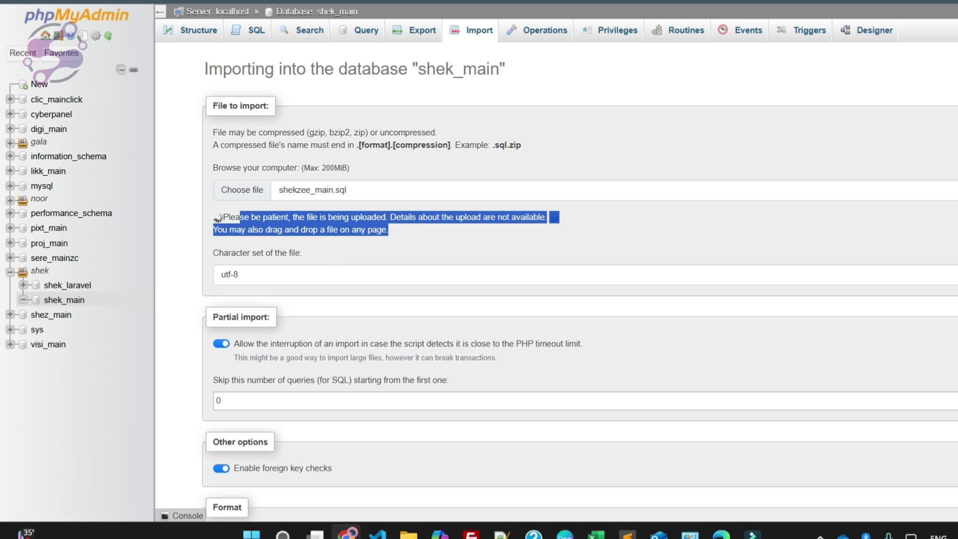